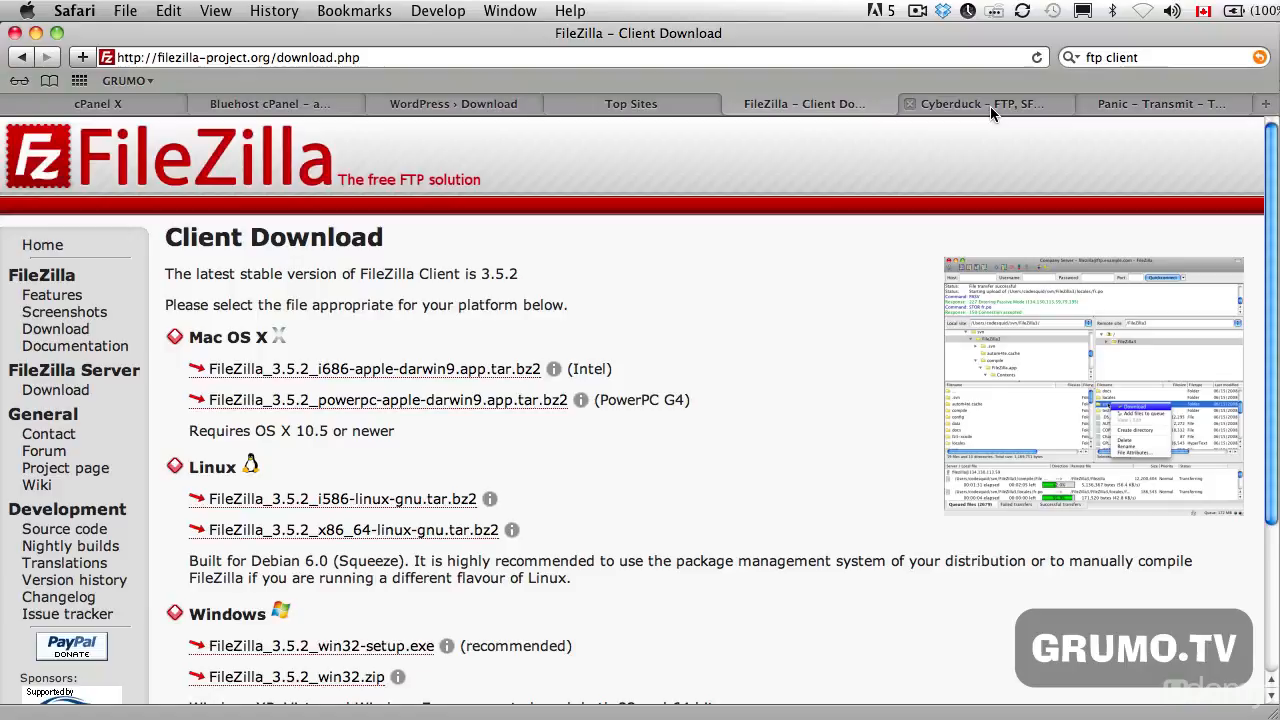
- Examine the Cyberduck, Transmit and FileZilla websites to compare the available FTP clients
left_click(990, 106)
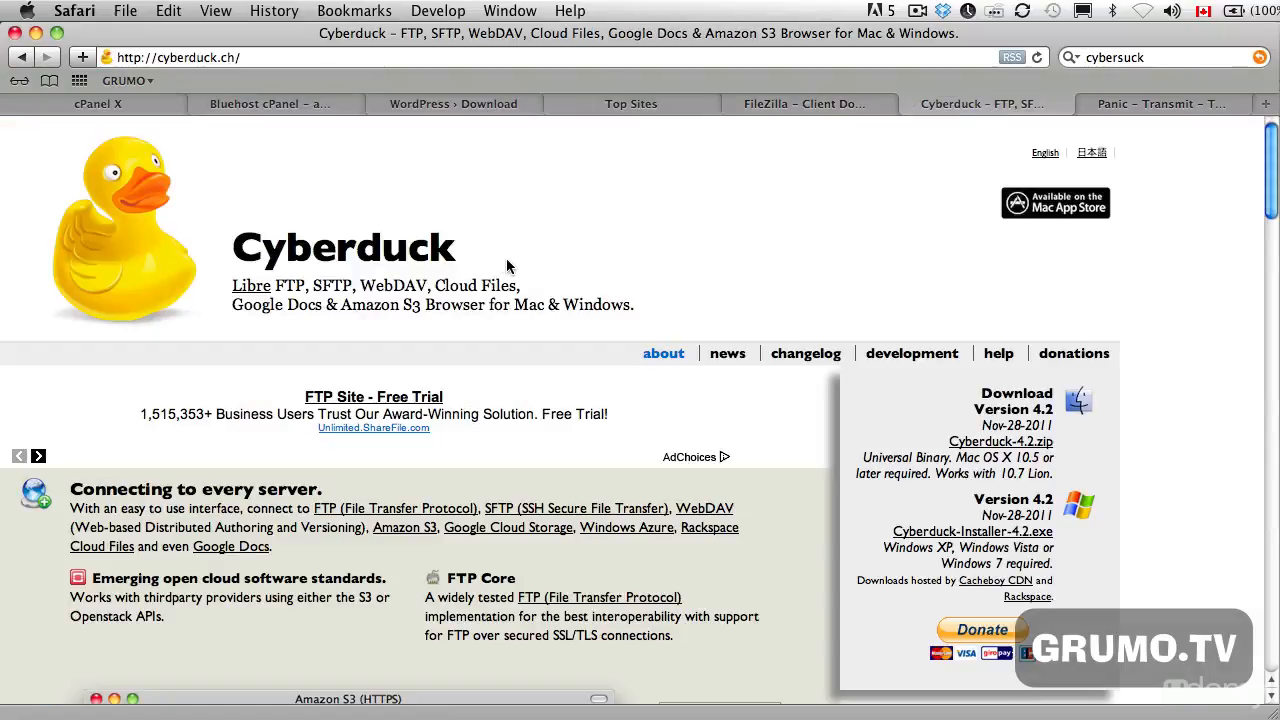
scroll(508, 266, "down", 3)
scroll(508, 266, "down", 3)
scroll(508, 266, "up", 5)
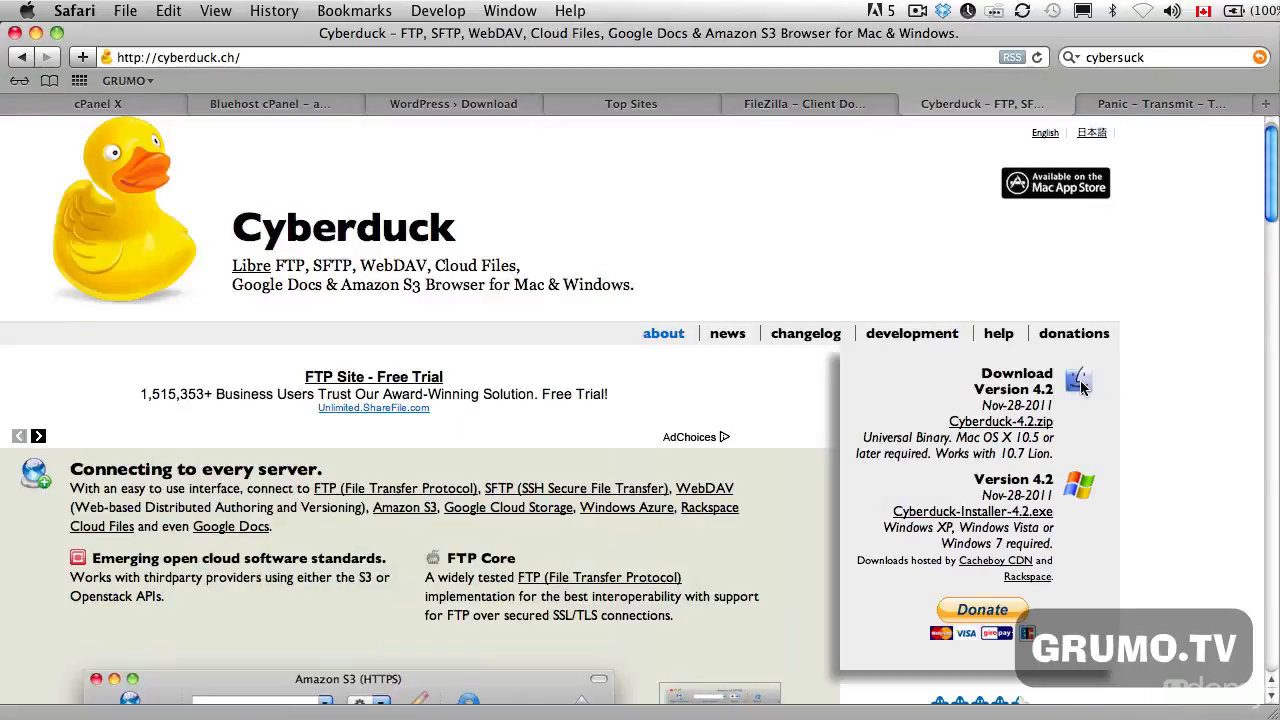
left_click(1150, 105)
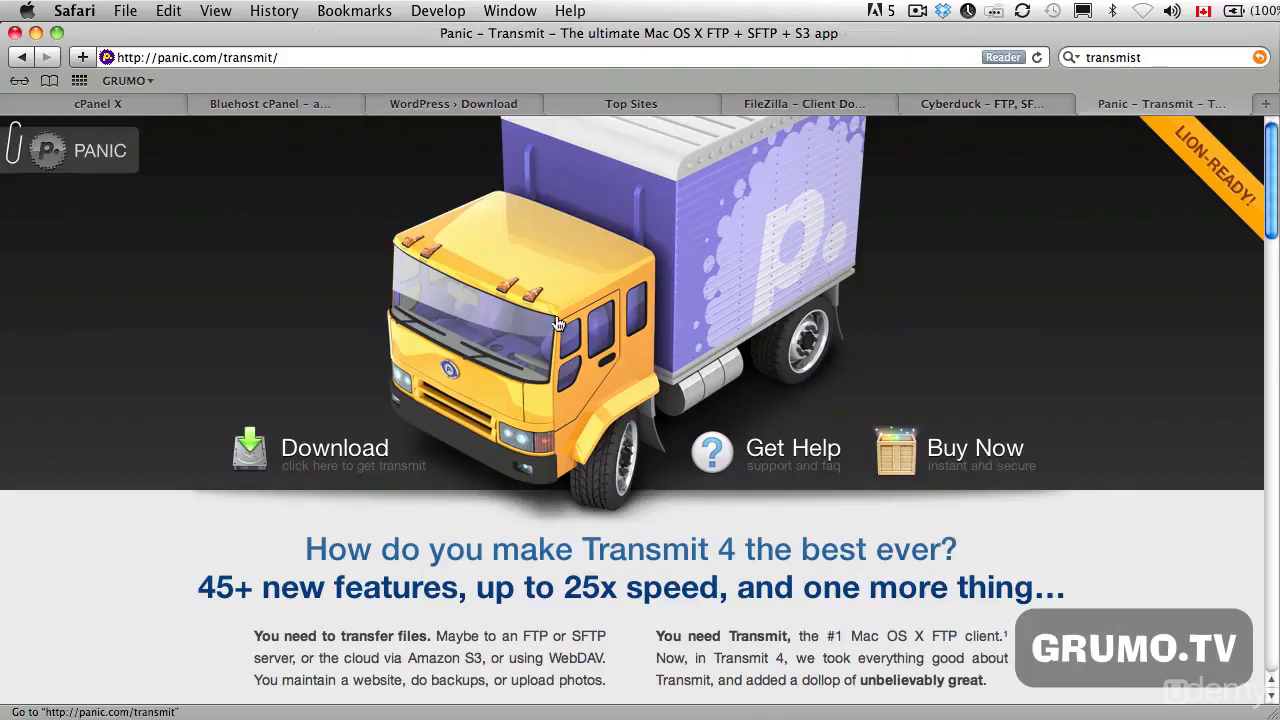
scroll(181, 559, "down", 10)
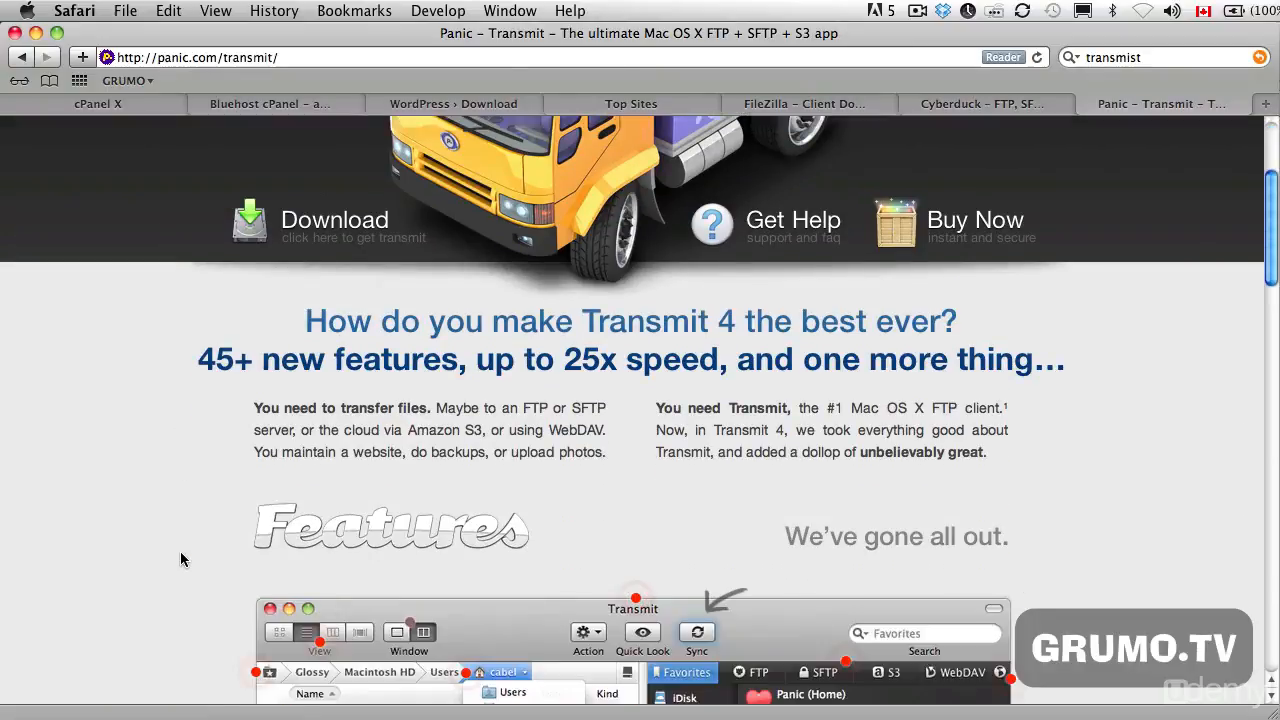
scroll(181, 559, "down", 7)
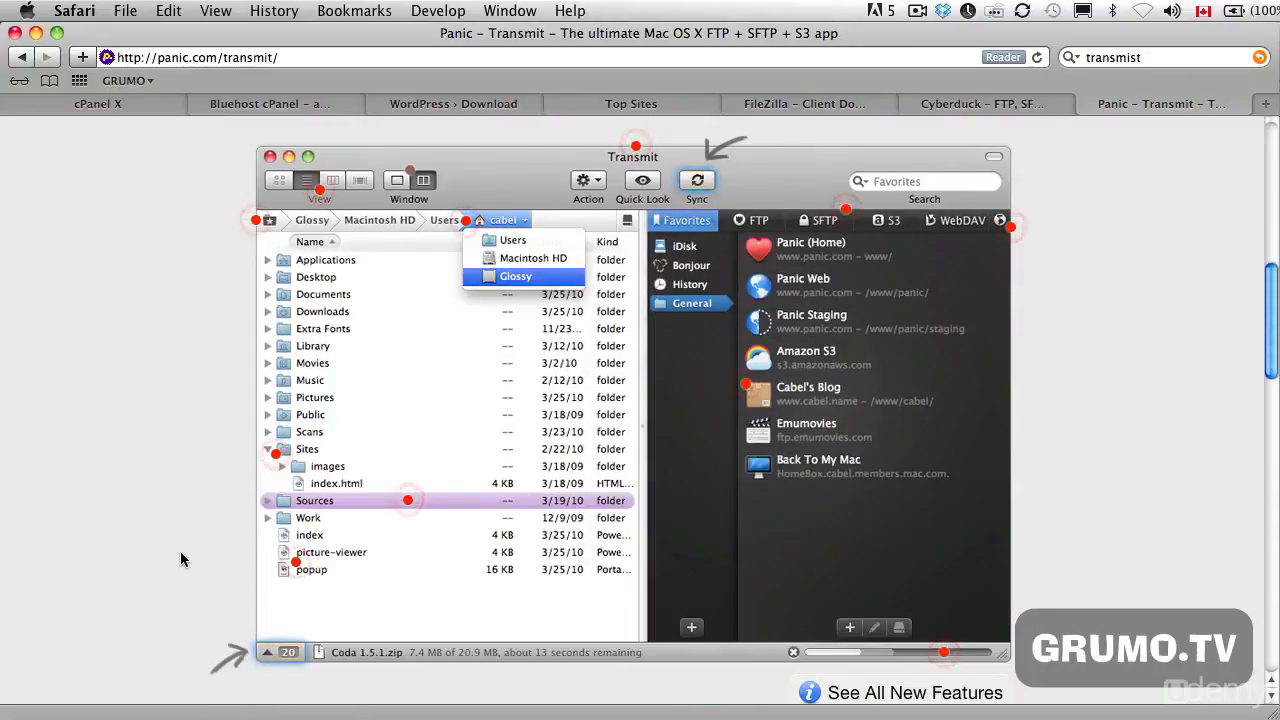
scroll(181, 559, "up", 14)
scroll(181, 559, "up", 3)
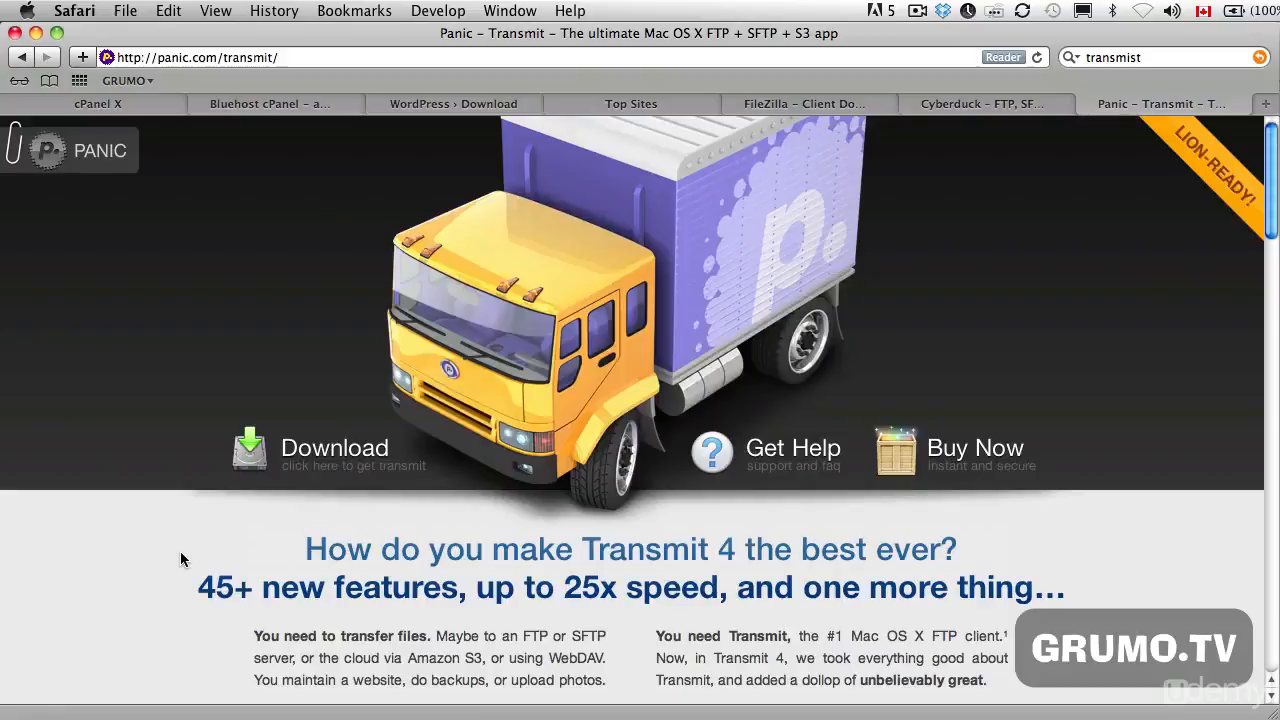
left_click(808, 104)
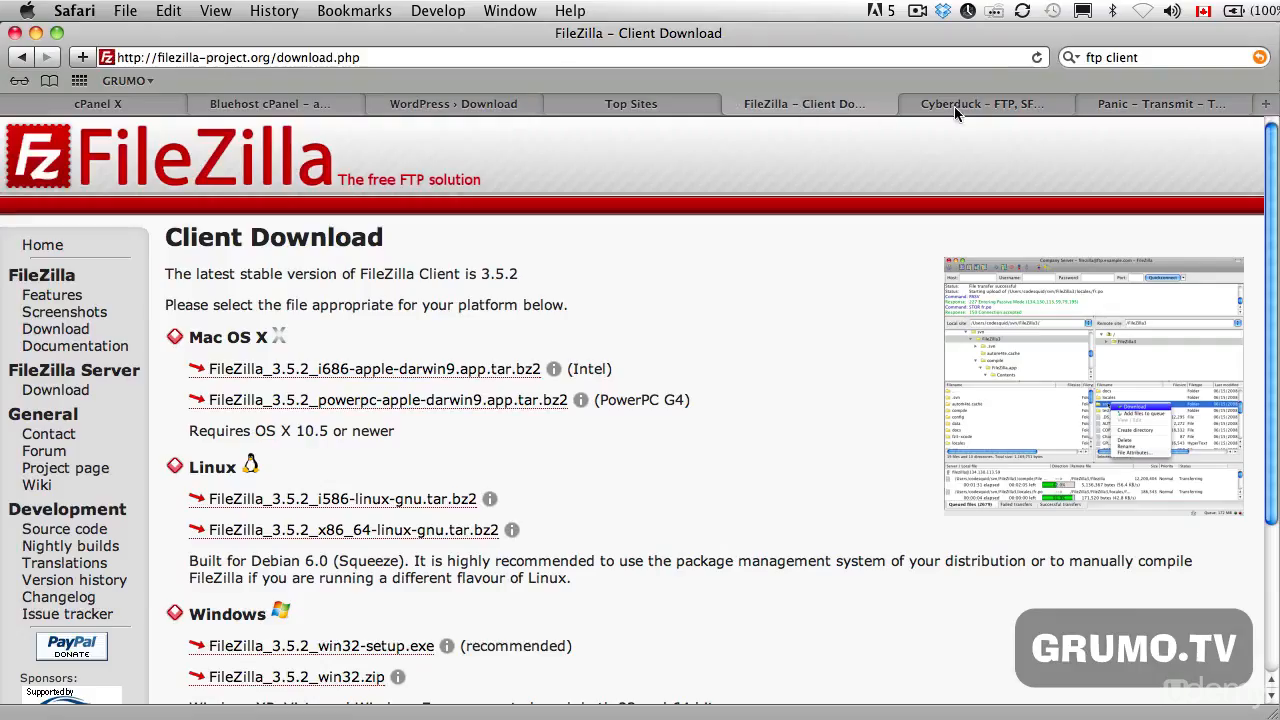
left_click(980, 104)
left_click(1120, 104)
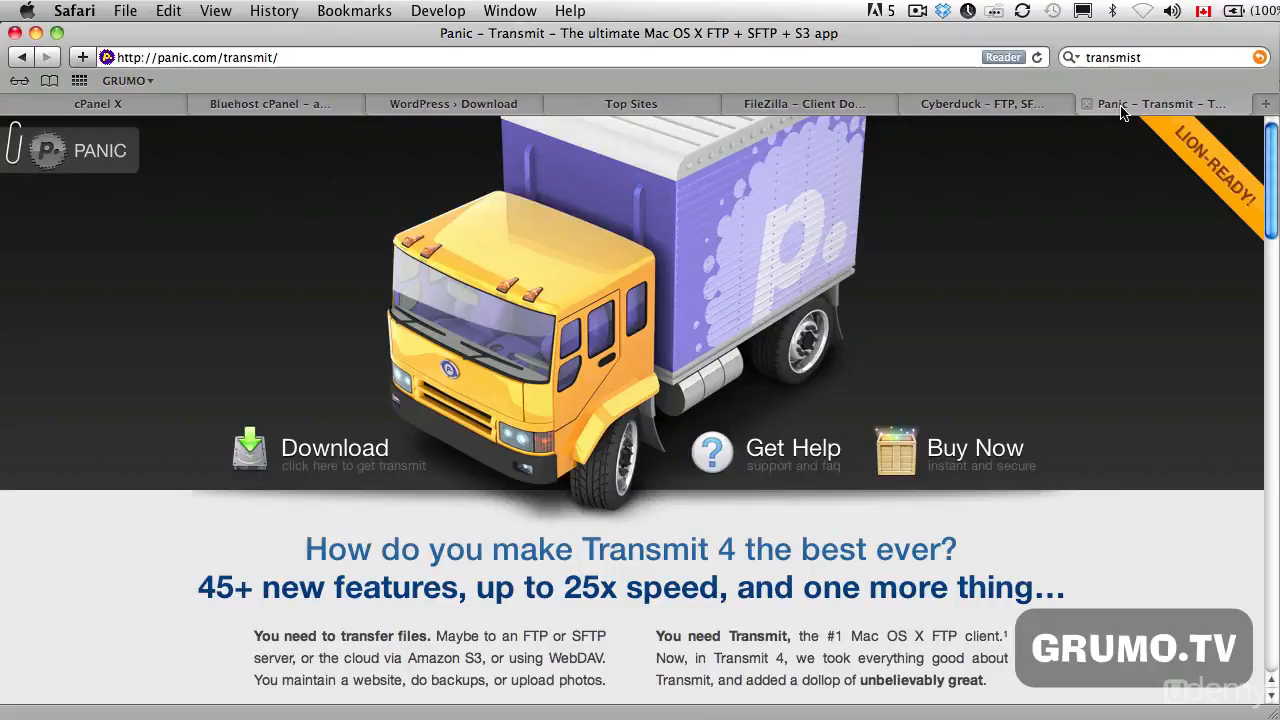
- Open the FTP Accounts page from the Files section of the Bluehost cPanel
left_click(284, 112)
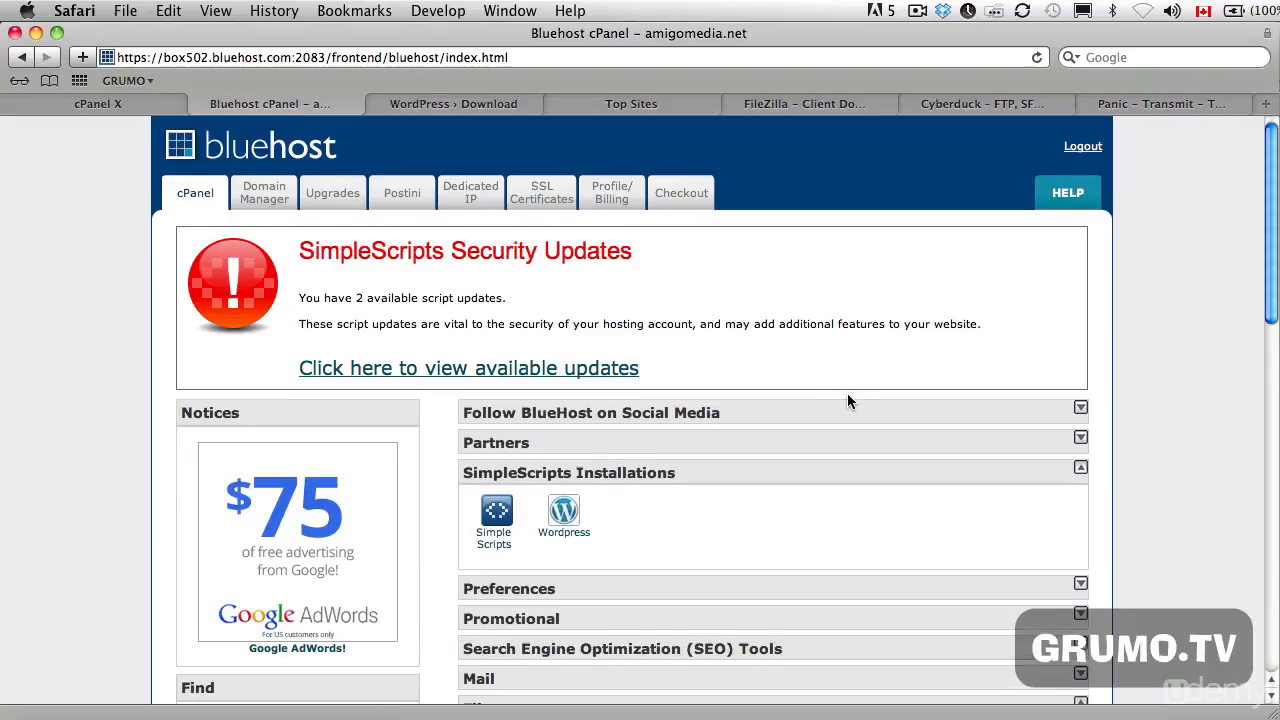
scroll(847, 395, "down", 5)
scroll(847, 401, "down", 5)
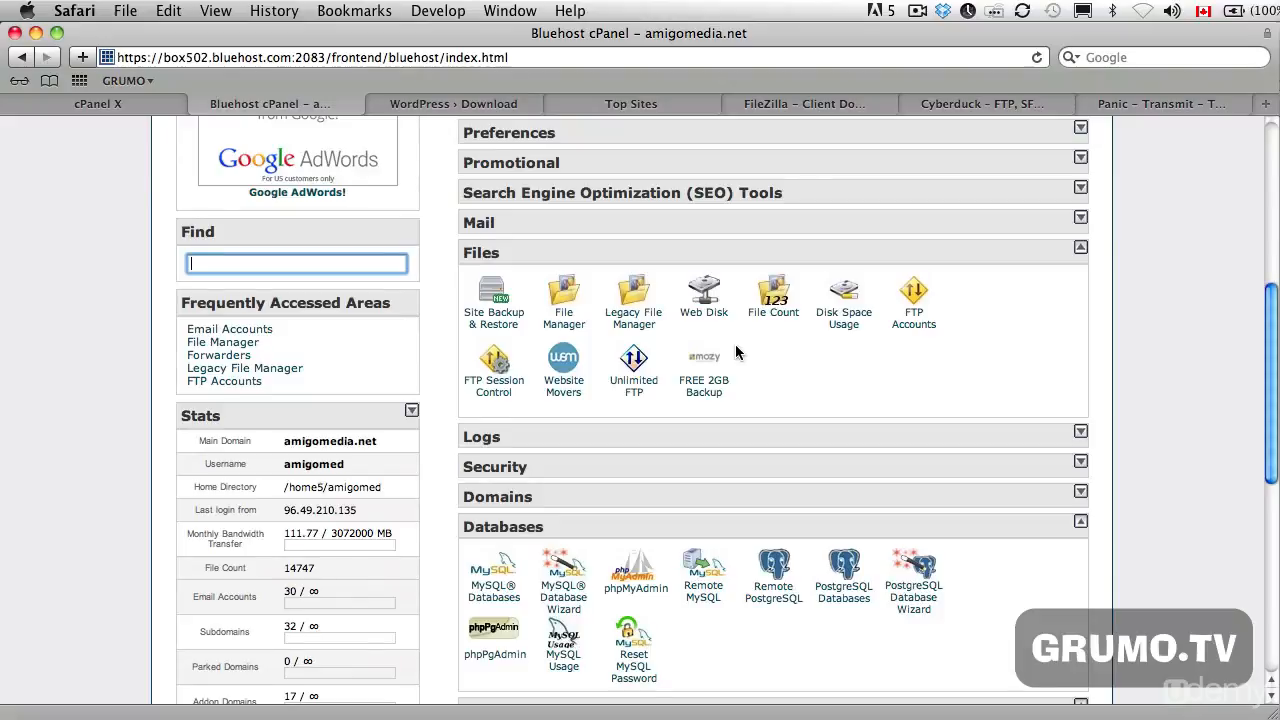
left_click(922, 328)
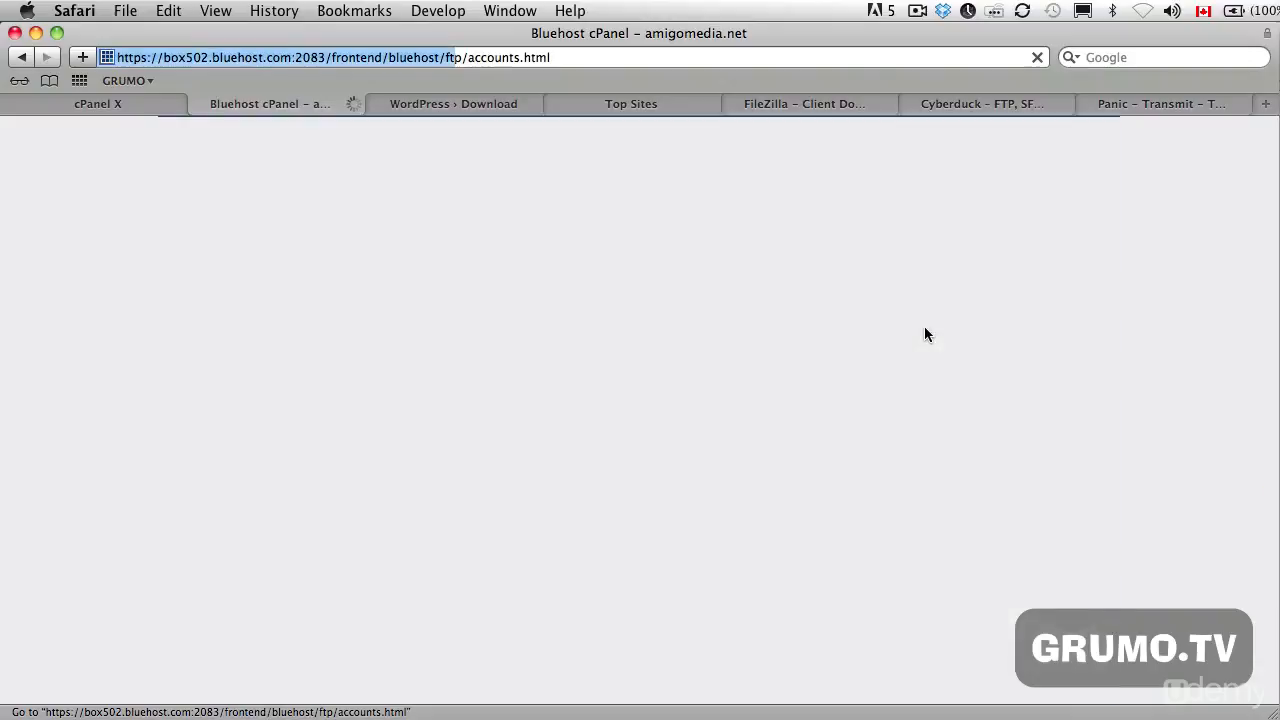
- Fill in the new FTP account's login name with the owner's first name and enter the account password twice
scroll(924, 326, "down", 2)
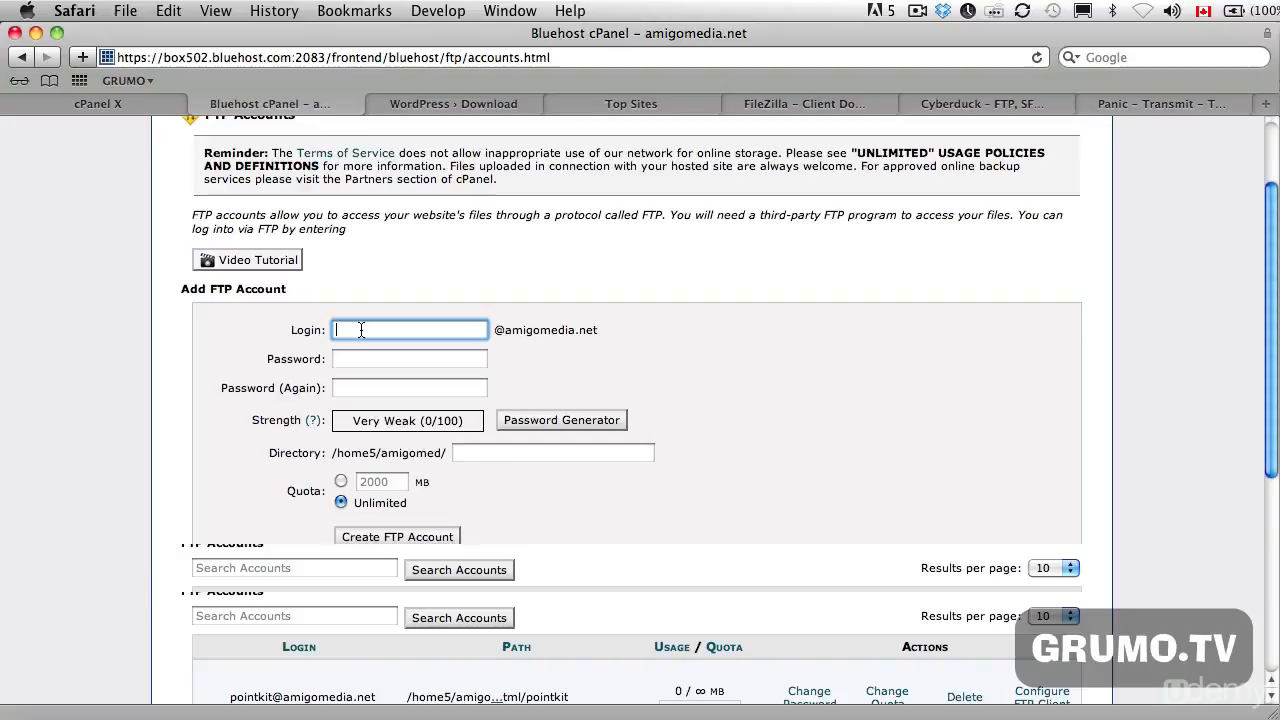
type("miguel")
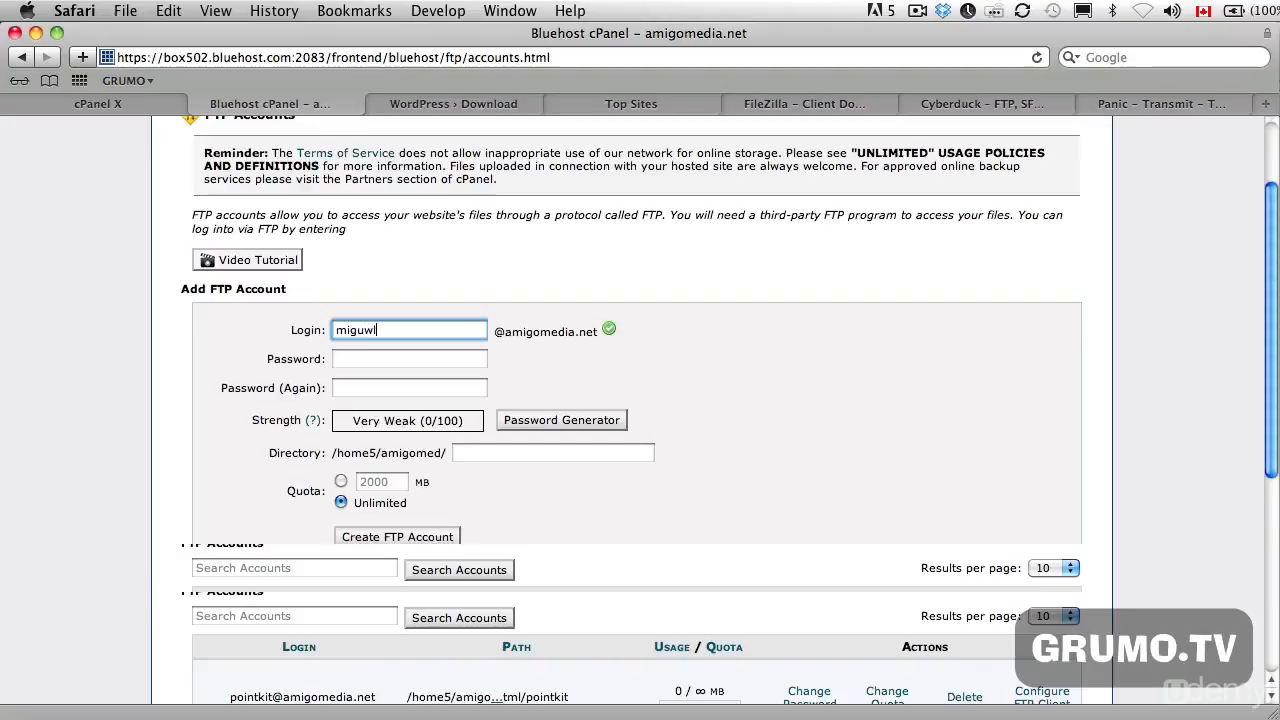
key("BackSpace")
key("Tab")
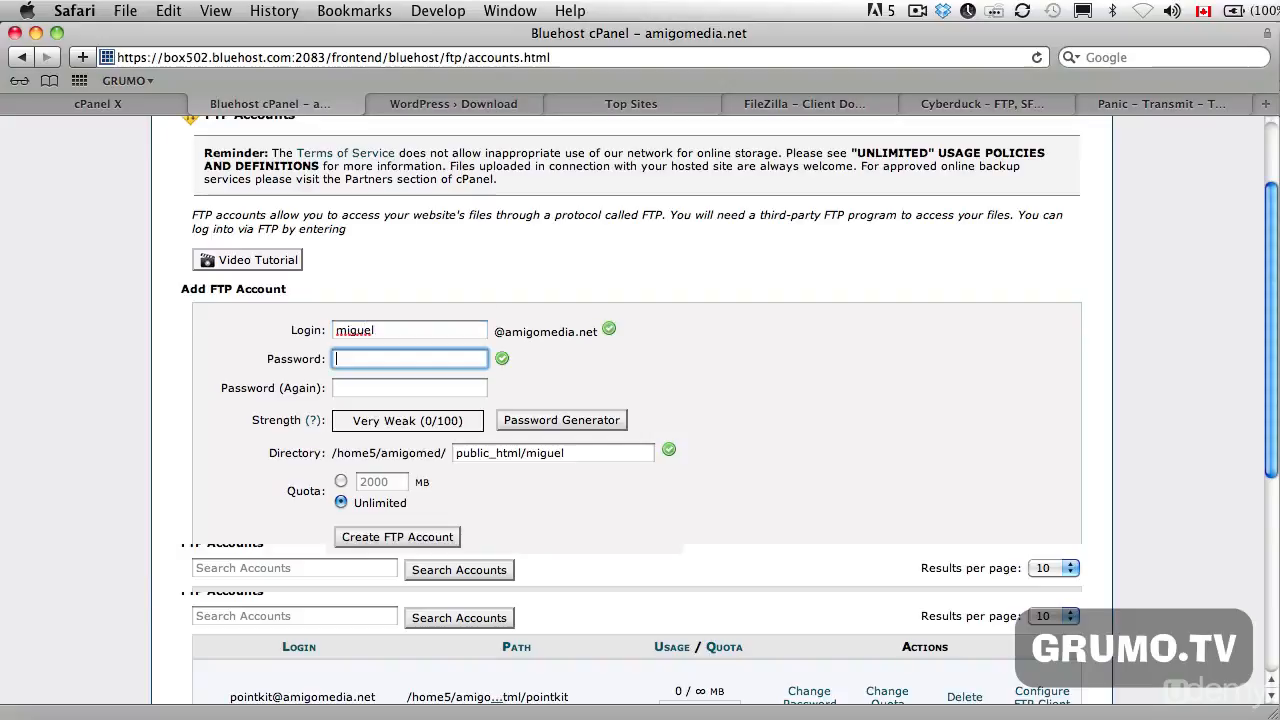
type("abc")
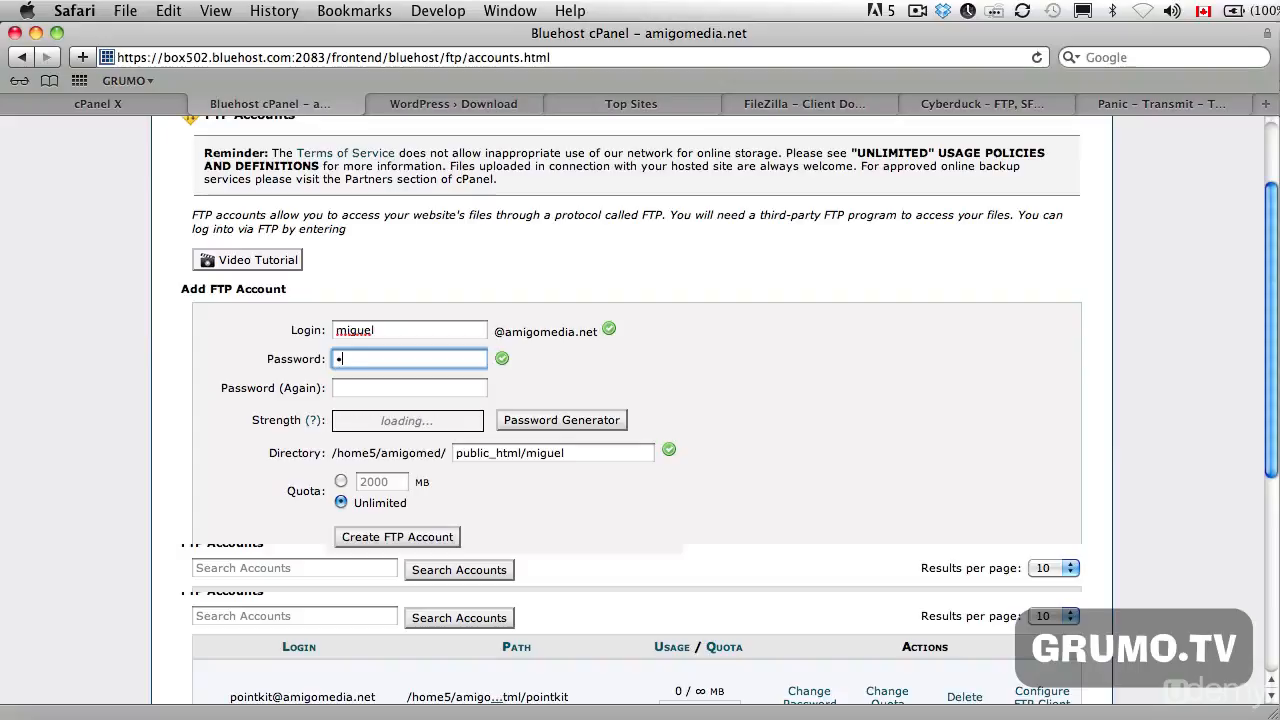
key("BackSpace")
type("abcdef")
key("Tab")
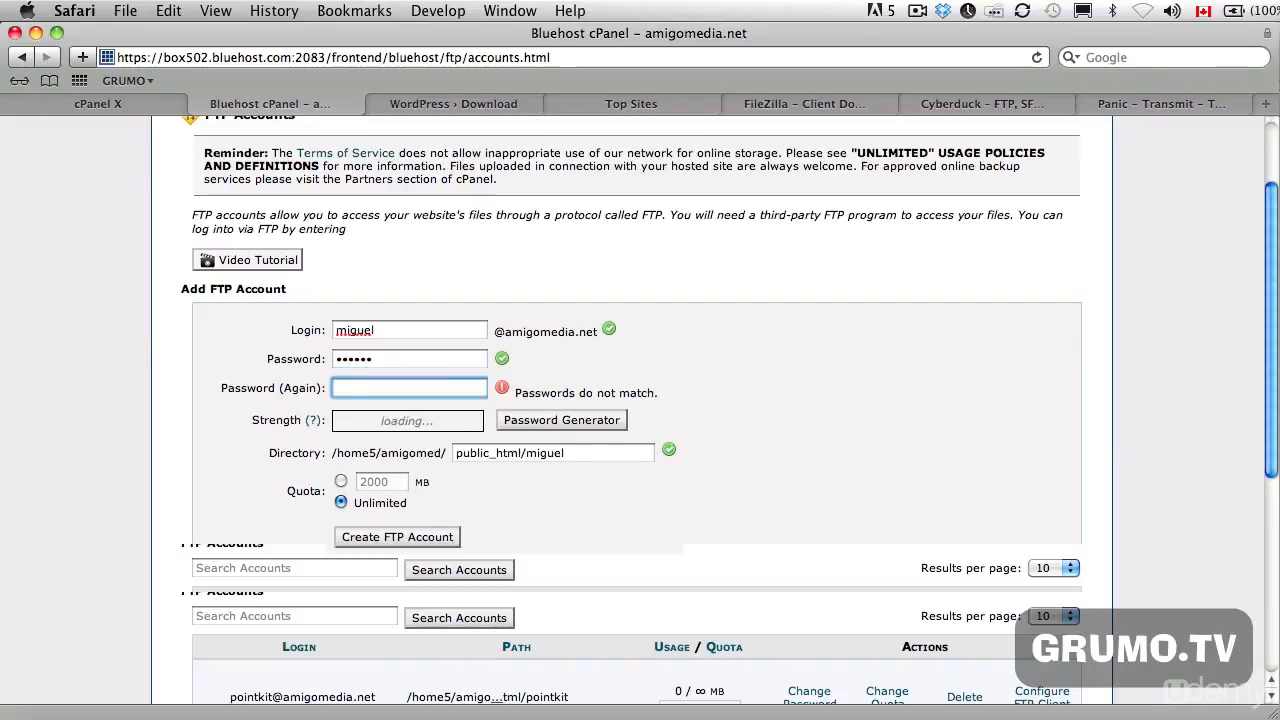
type("abcdef")
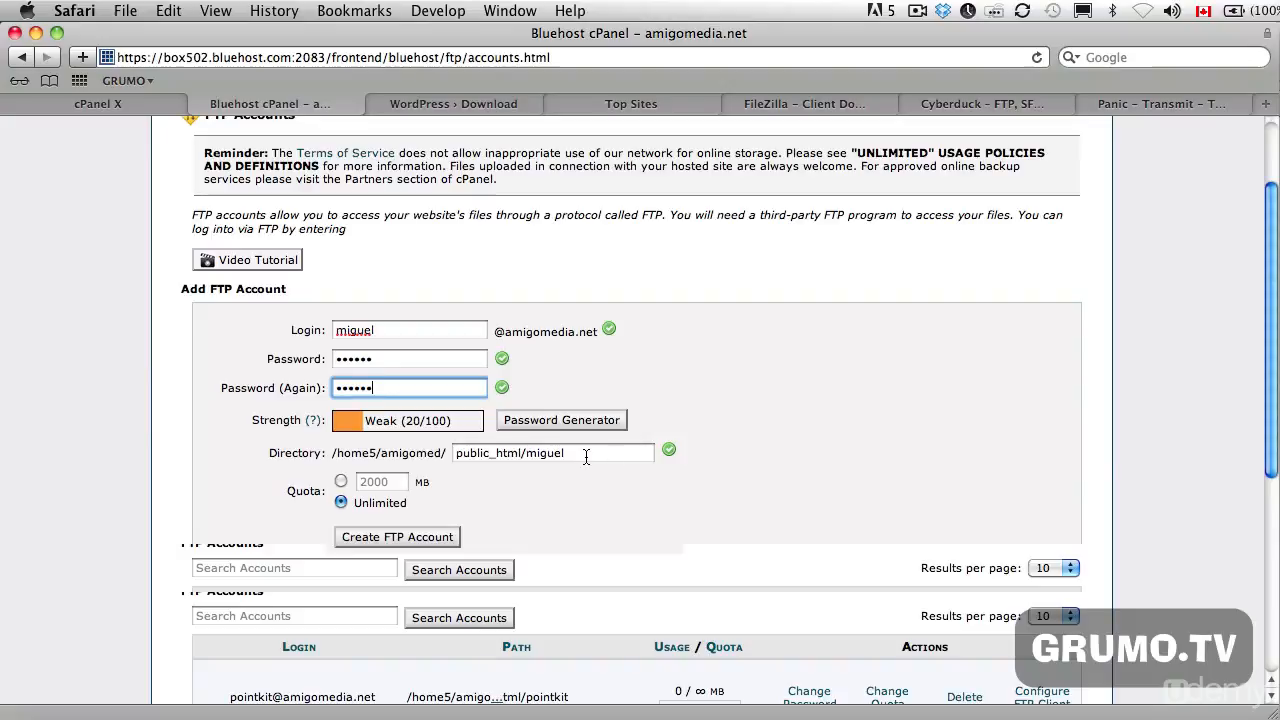
- Create the FTP account with a 2000 MB quota and public_html/allpitch as its directory
left_click(341, 481)
double_click(373, 483)
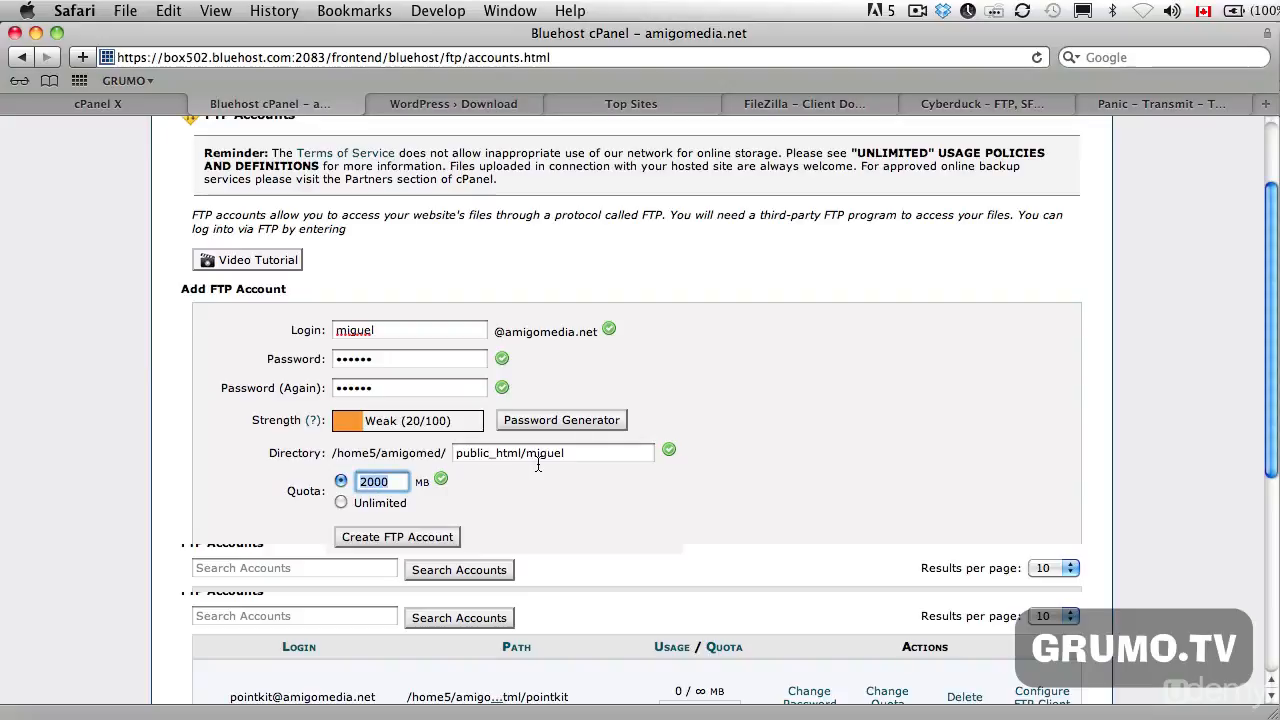
left_click(586, 456)
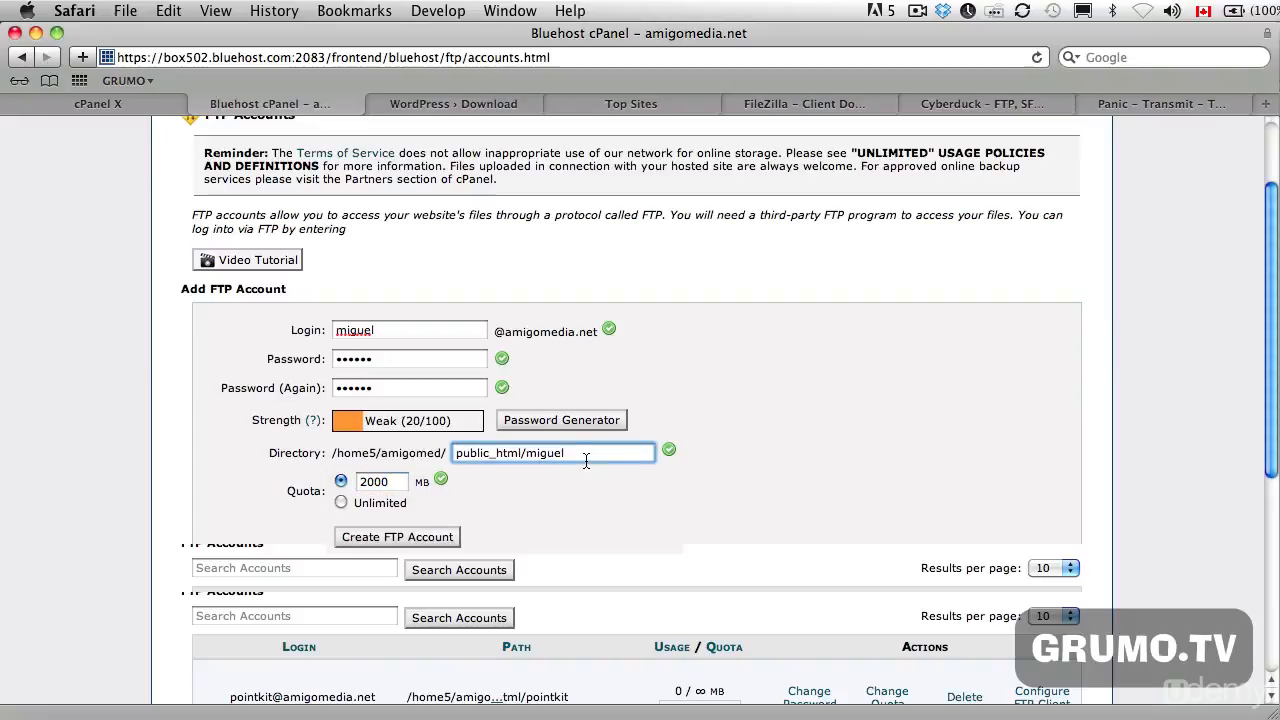
key("BackSpace")
key("BackSpace")
key("BackSpace")
key("BackSpace")
key("BackSpace")
key("BackSpace")
type("all")
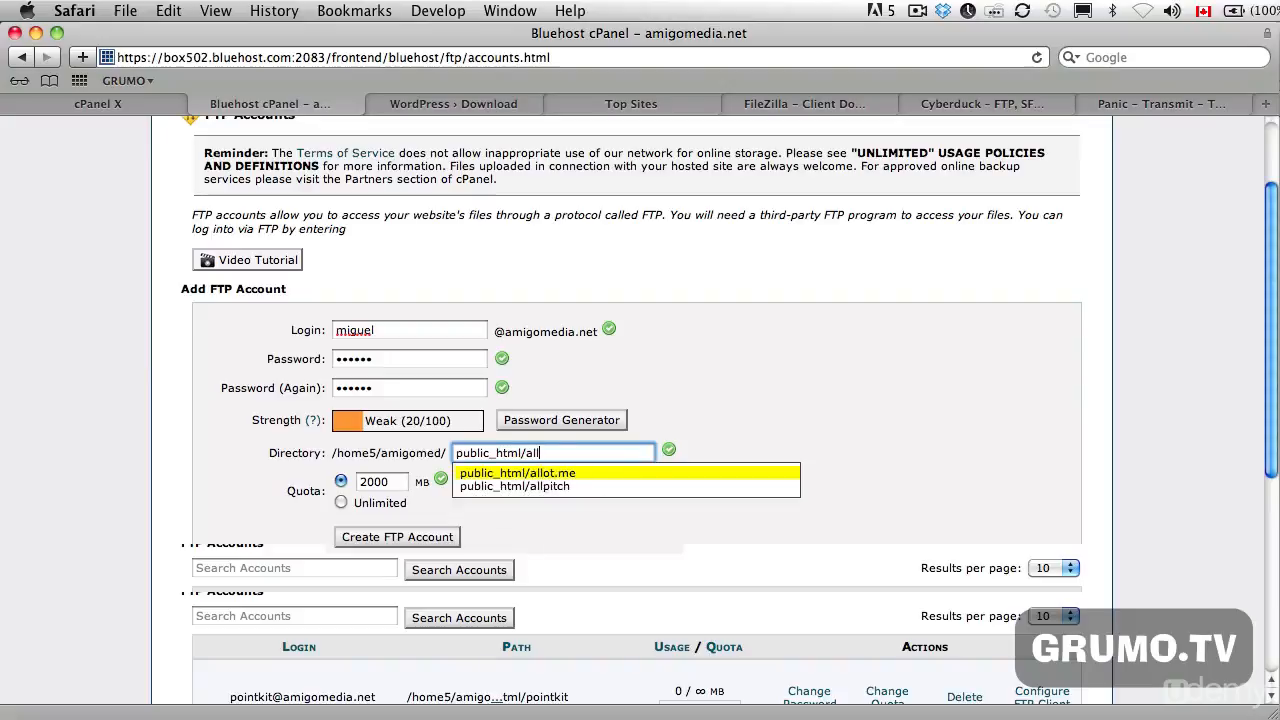
key("Down")
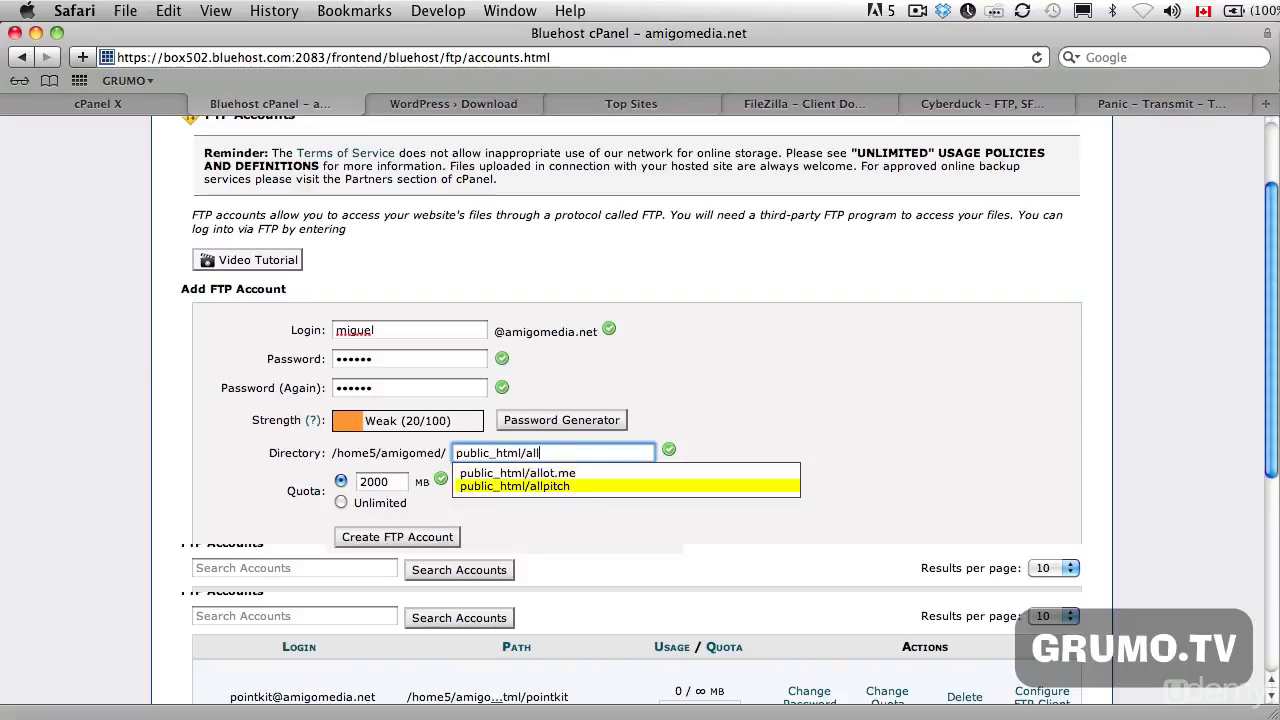
key("Return")
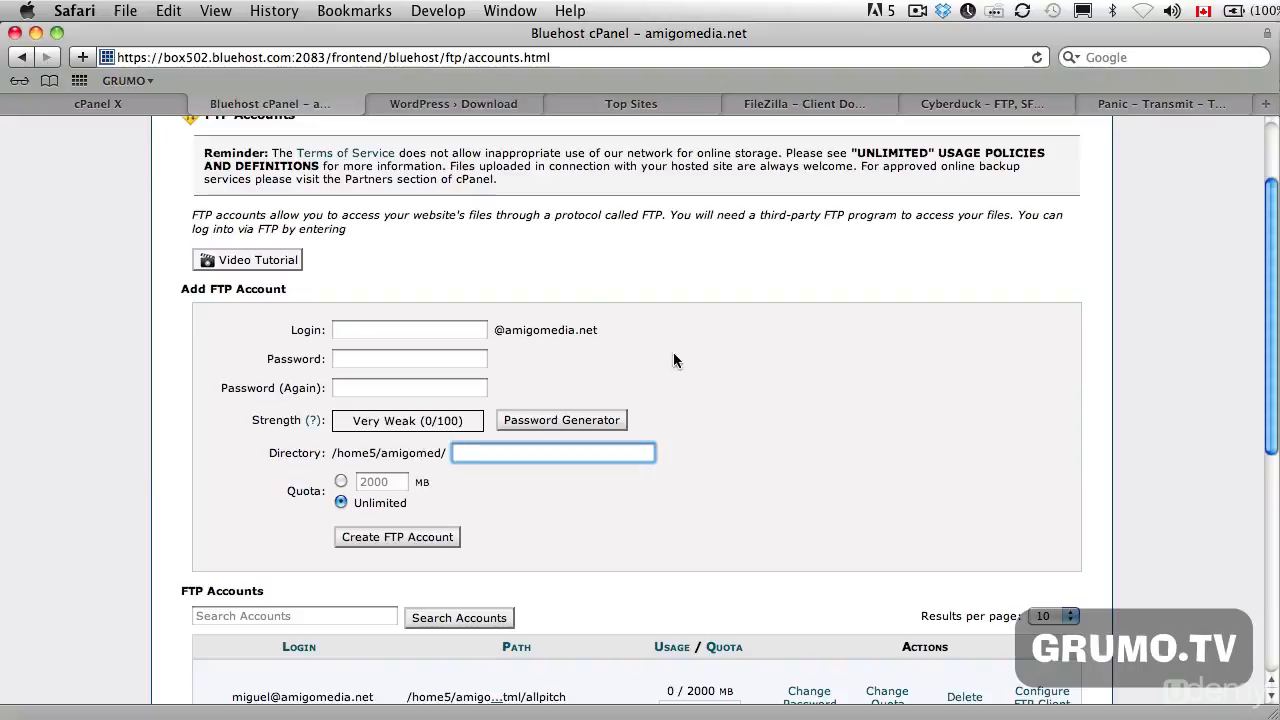
- Review the FTP username and password fields on HostGator's Addon Domains form and Bluehost's Add FTP Account form
left_click(100, 104)
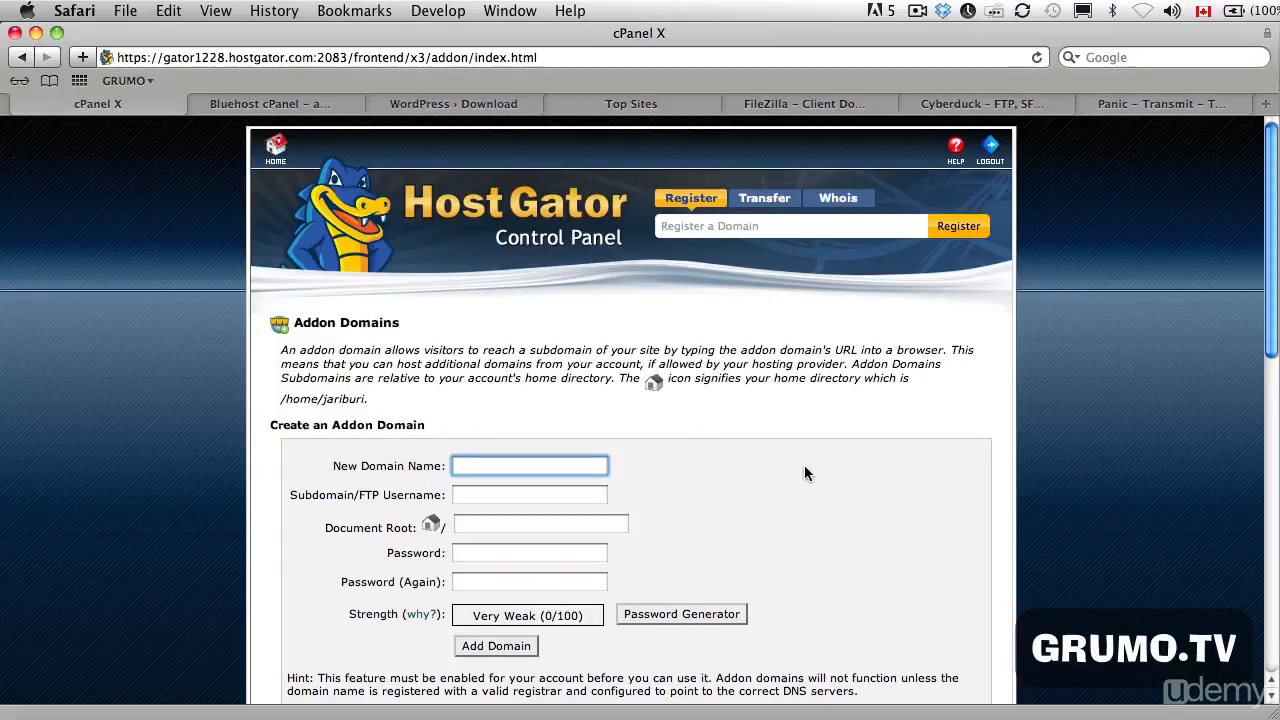
scroll(694, 455, "down", 2)
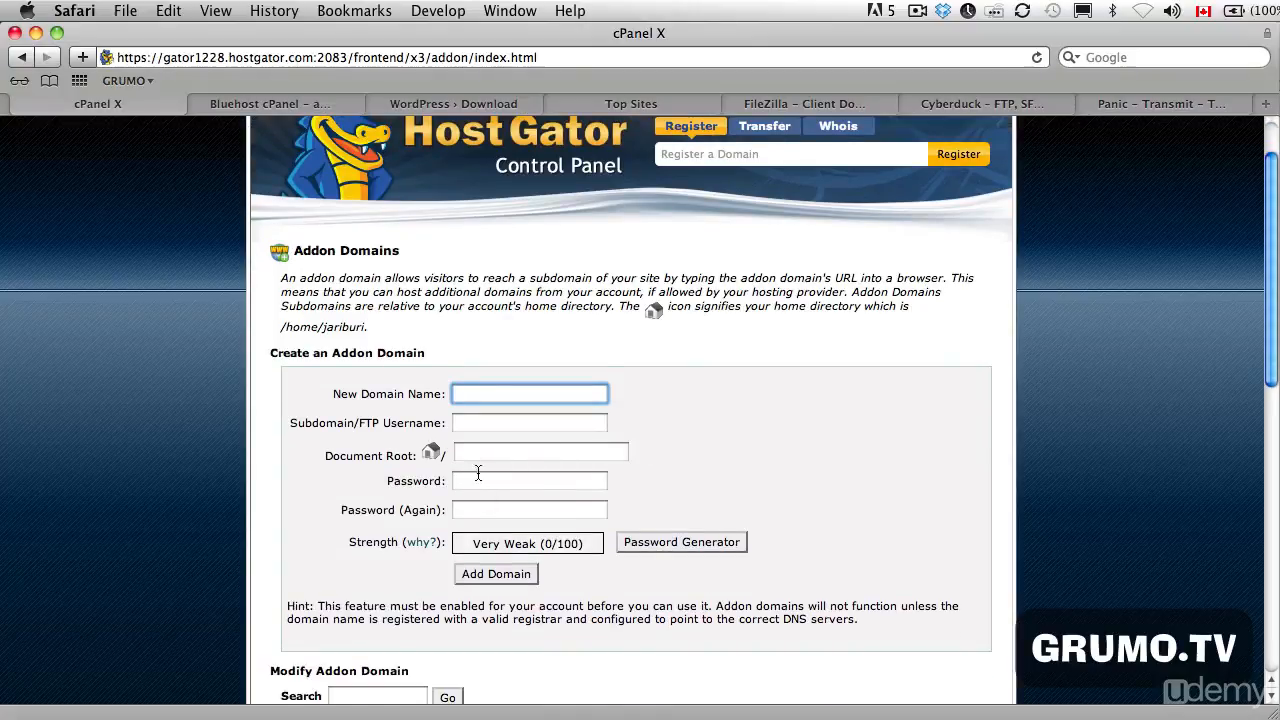
left_click(490, 430)
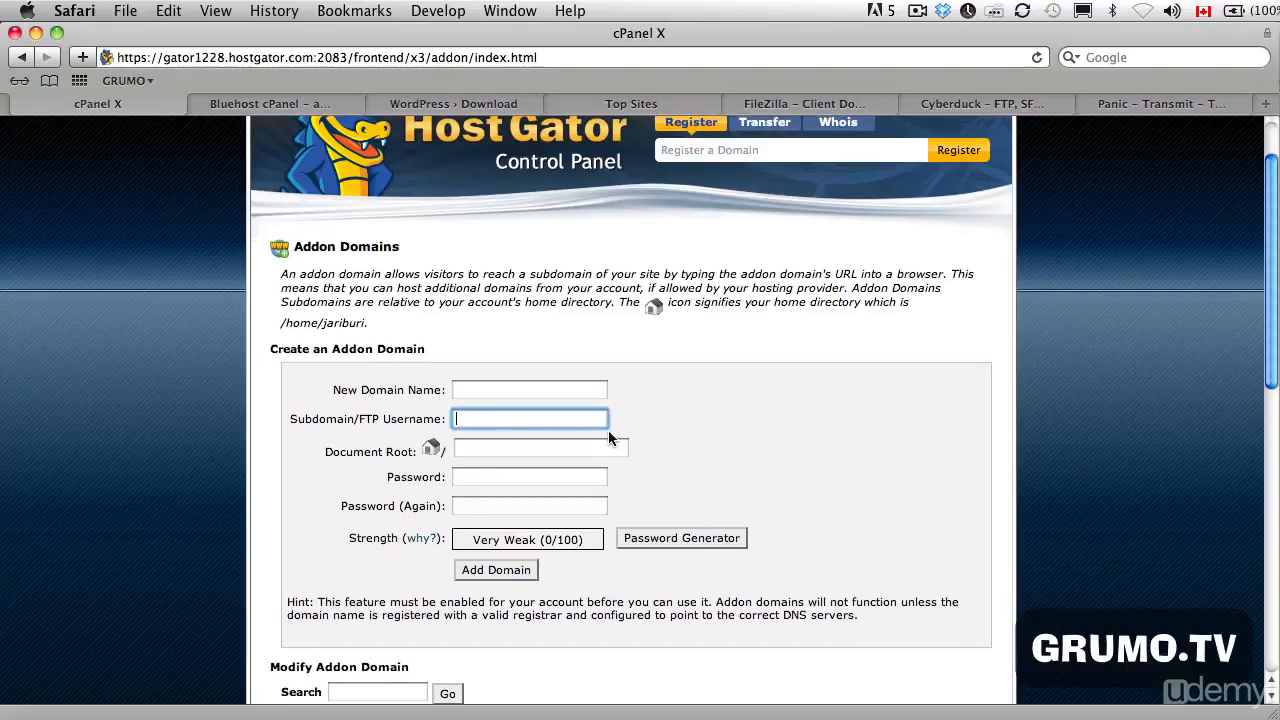
scroll(608, 430, "down", 1)
scroll(608, 432, "up", 3)
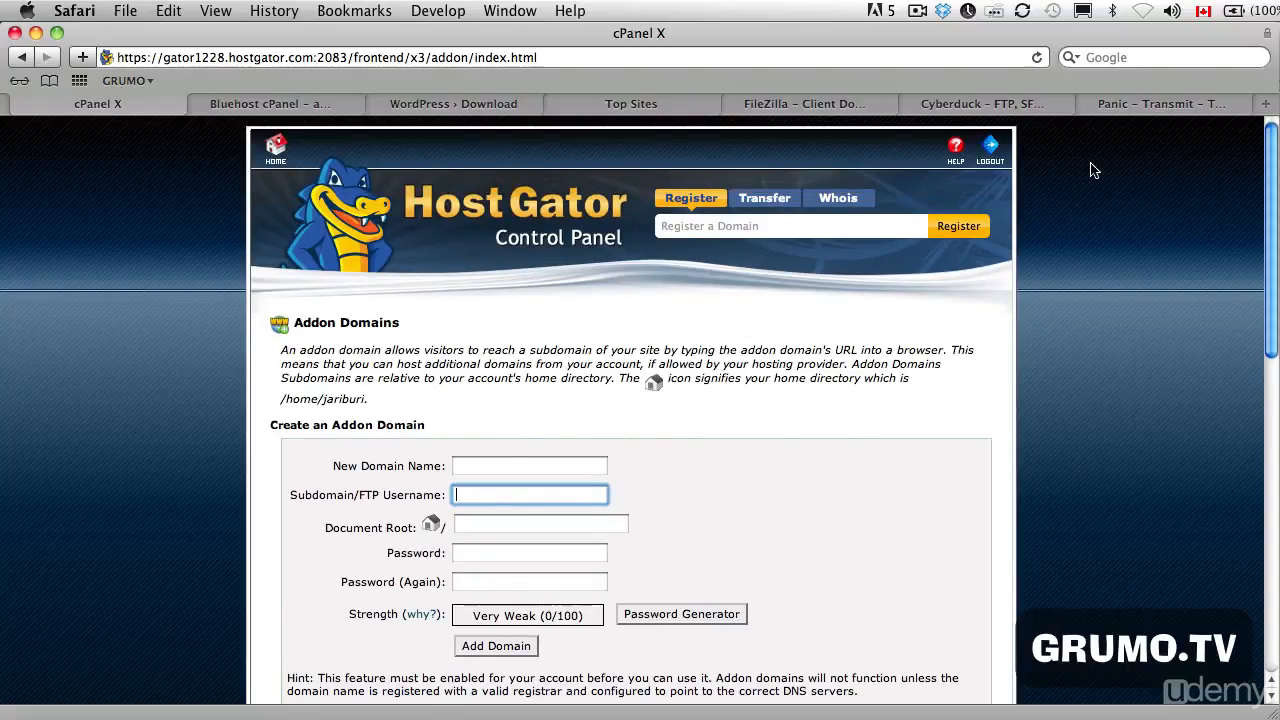
left_click(196, 103)
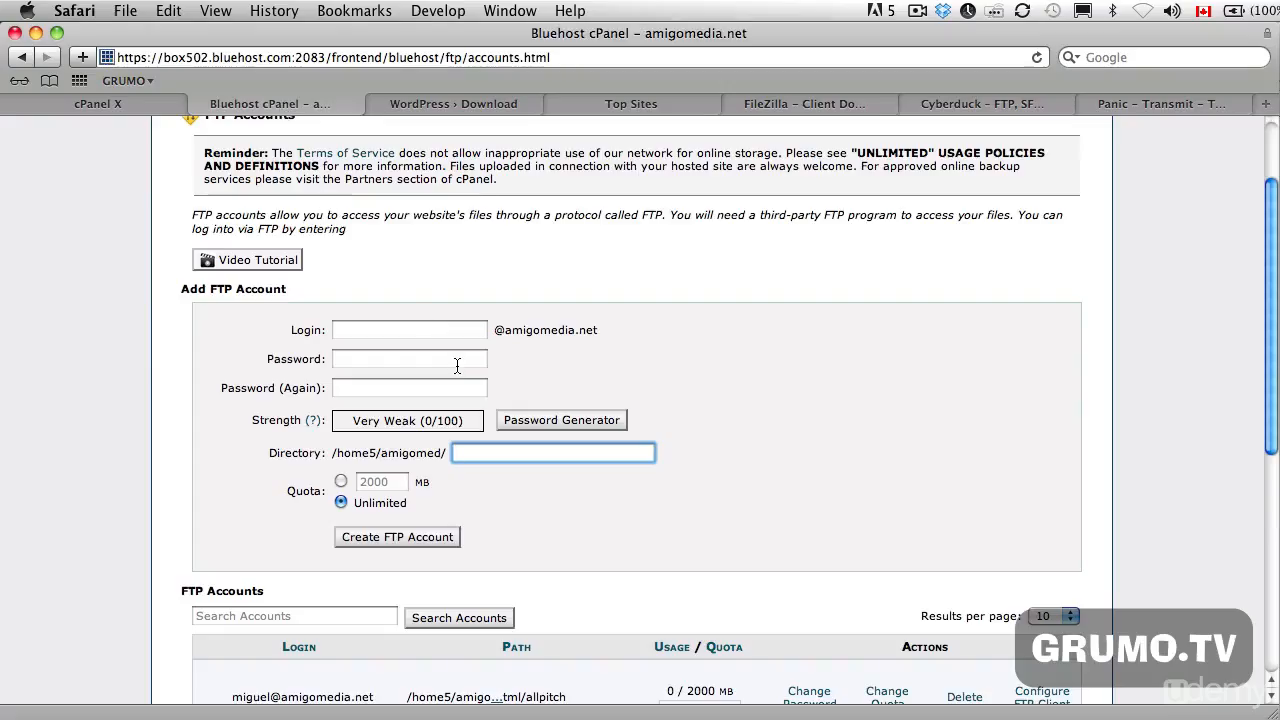
left_click(365, 331)
left_click(368, 362)
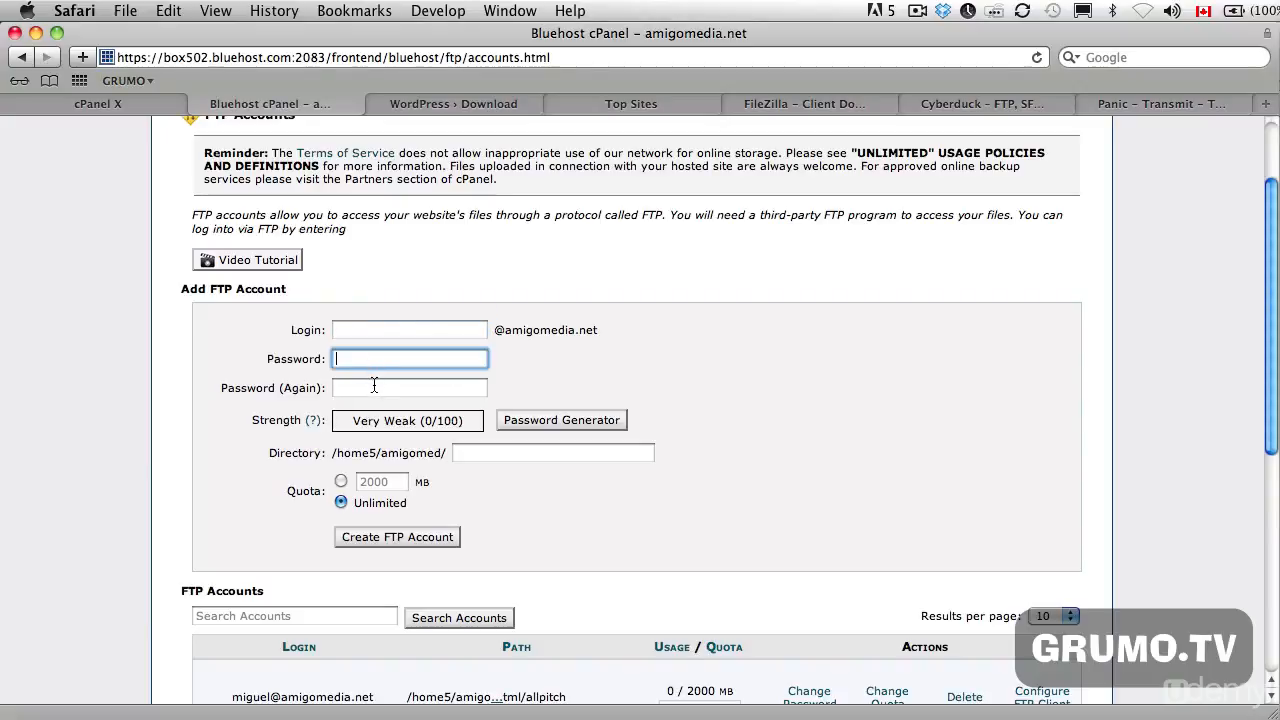
left_click(374, 386)
- Switch to Transmit and move its connection window slightly lower over the browser
key("super+Tab")
key("super+Tab")
key("super+Tab")
key("super+Tab")
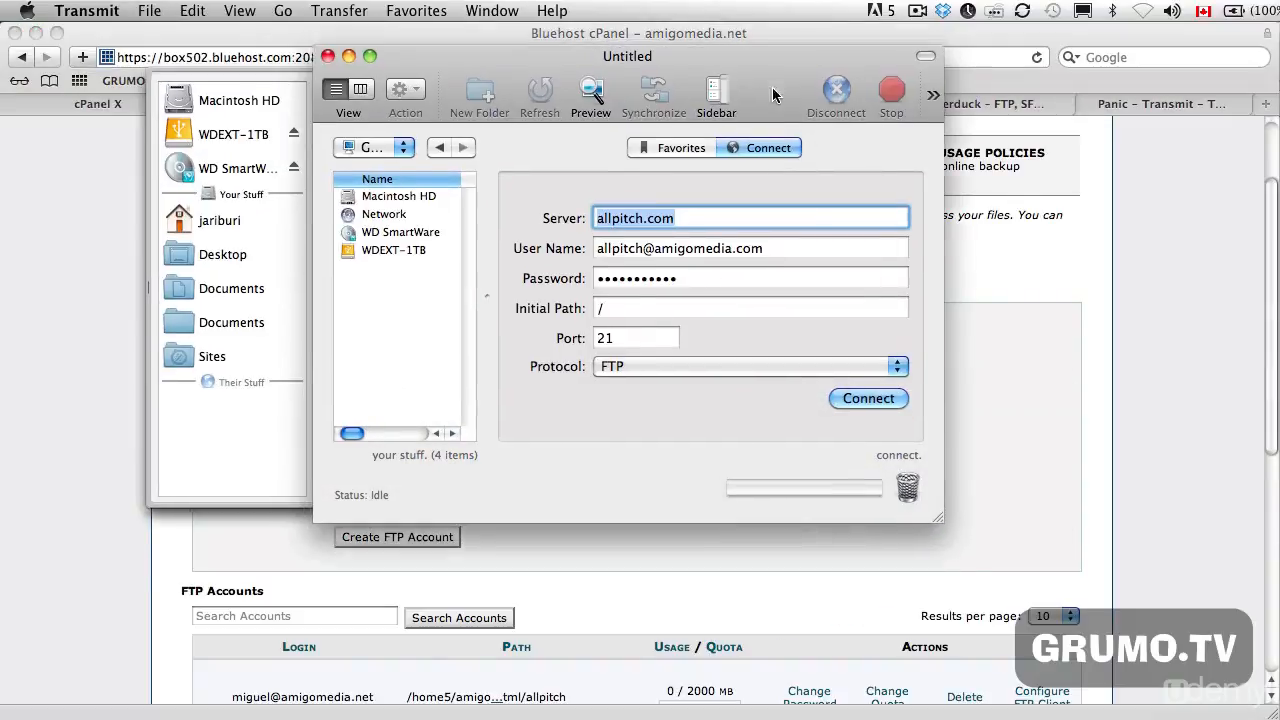
left_click_drag(761, 52, 771, 100)
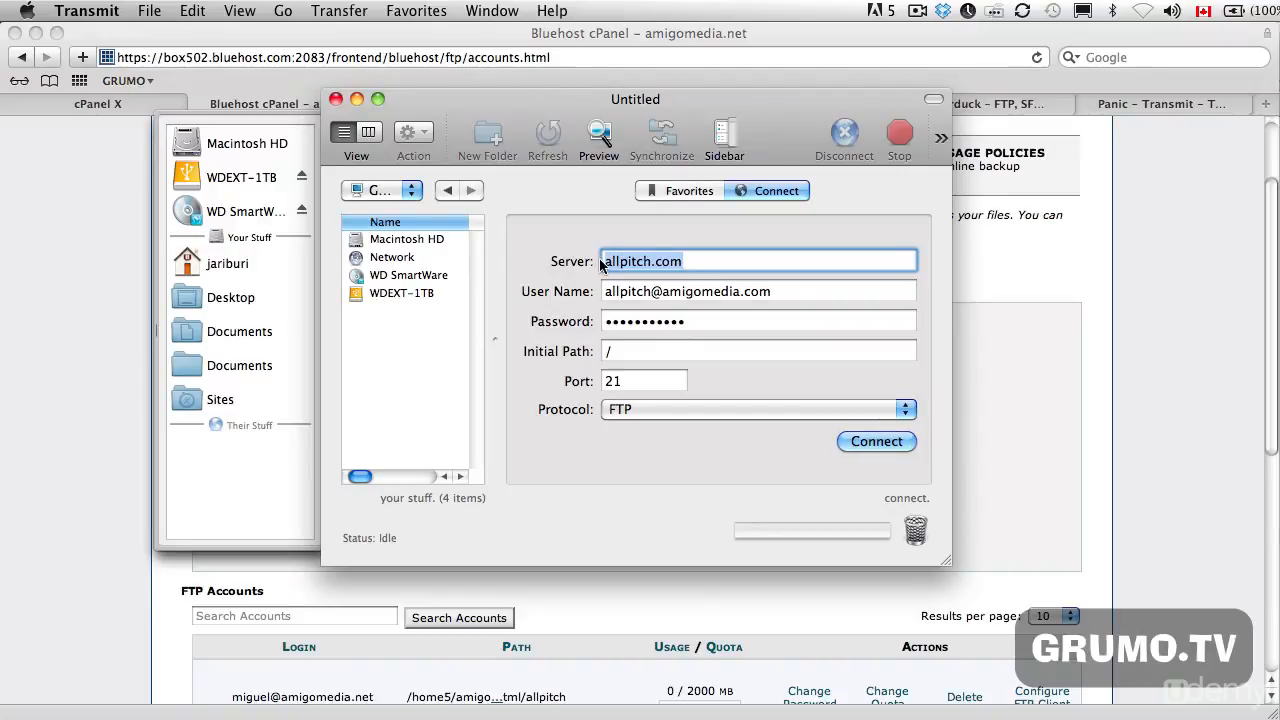
- Replace the part before the @ in the allpitch.com connection's user name with the new FTP account's login
left_click(652, 292)
key("BackSpace")
key("BackSpace")
key("BackSpace")
key("BackSpace")
key("BackSpace")
key("BackSpace")
key("BackSpace")
key("BackSpace")
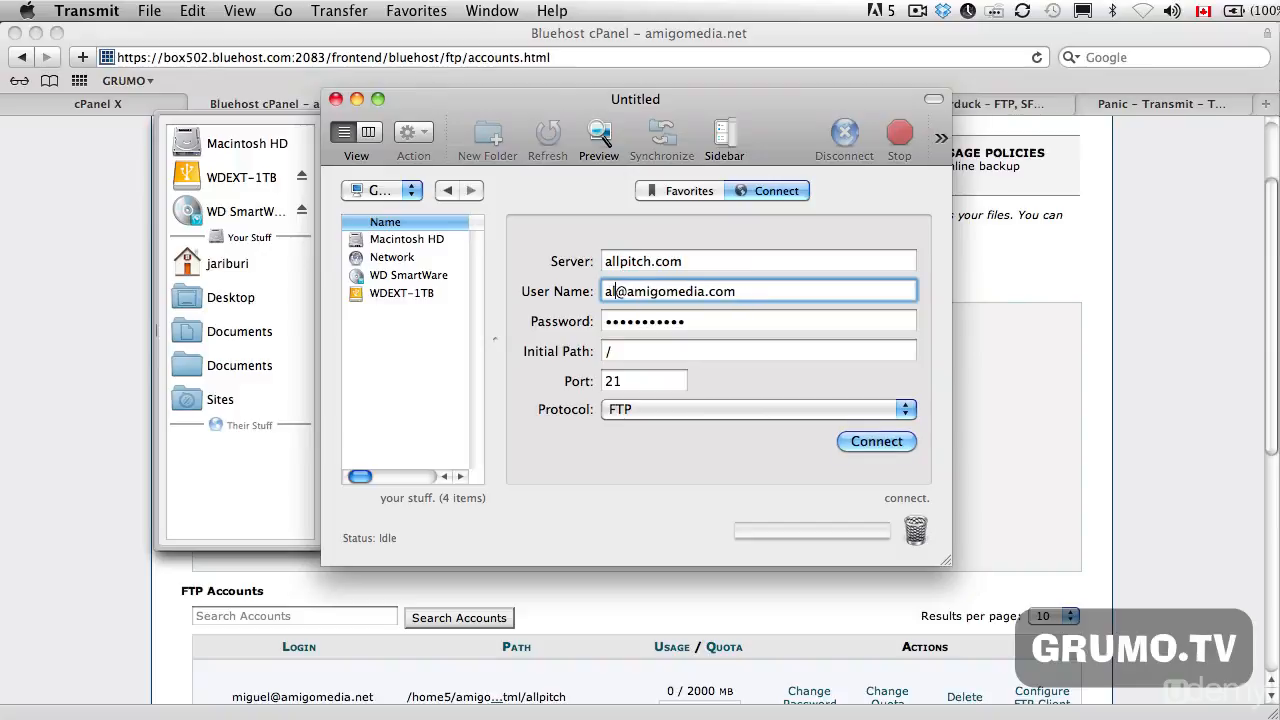
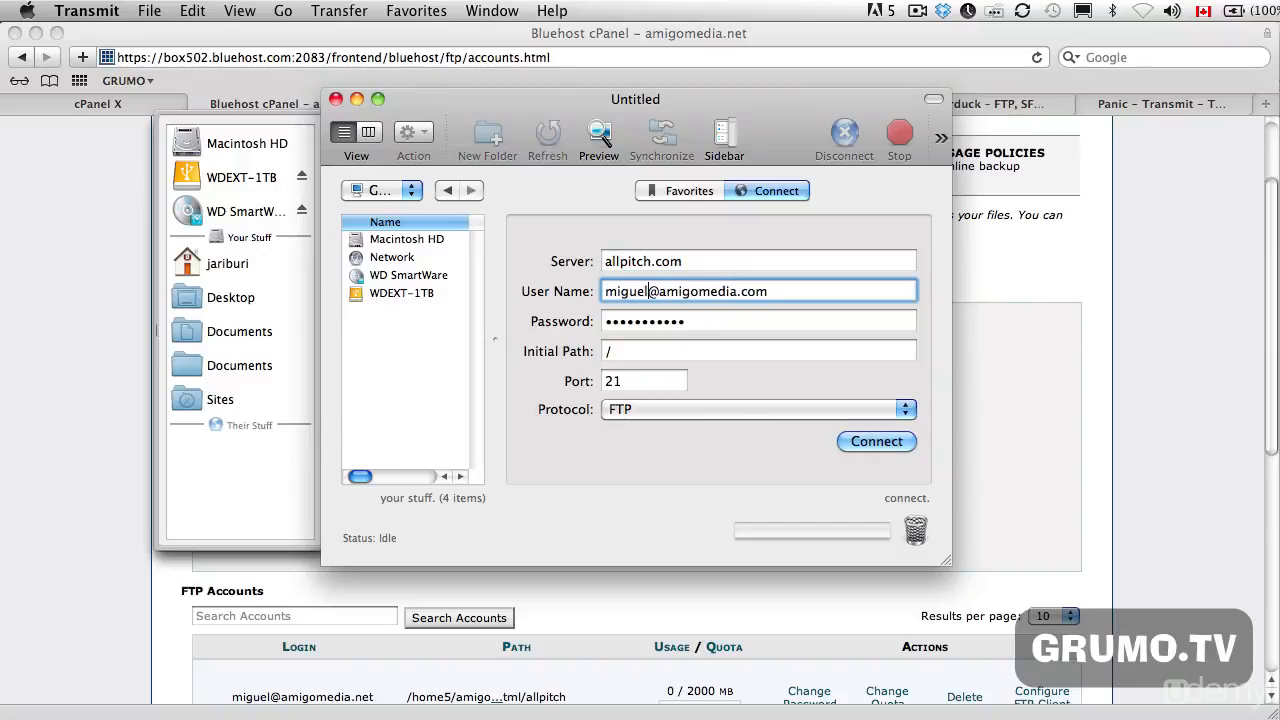
left_click(752, 314)
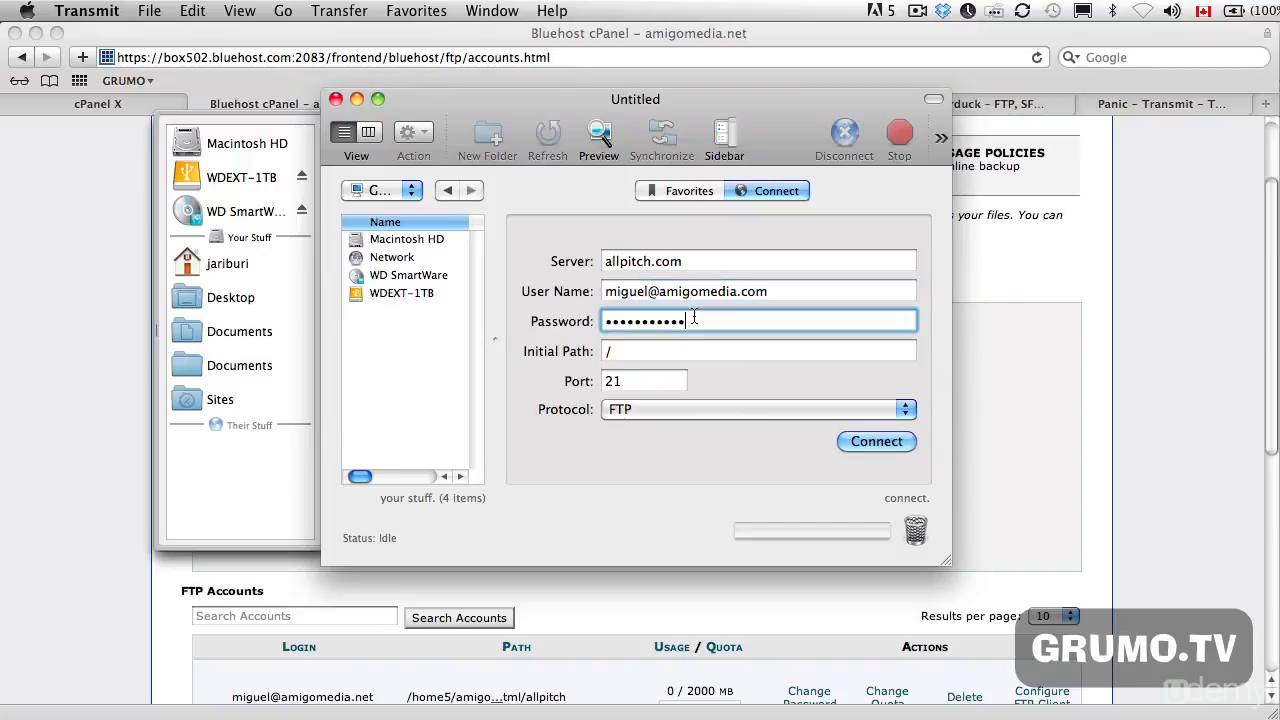
- Change the user name's domain ending to .net and enter the FTP account password for the connection
left_click(783, 291)
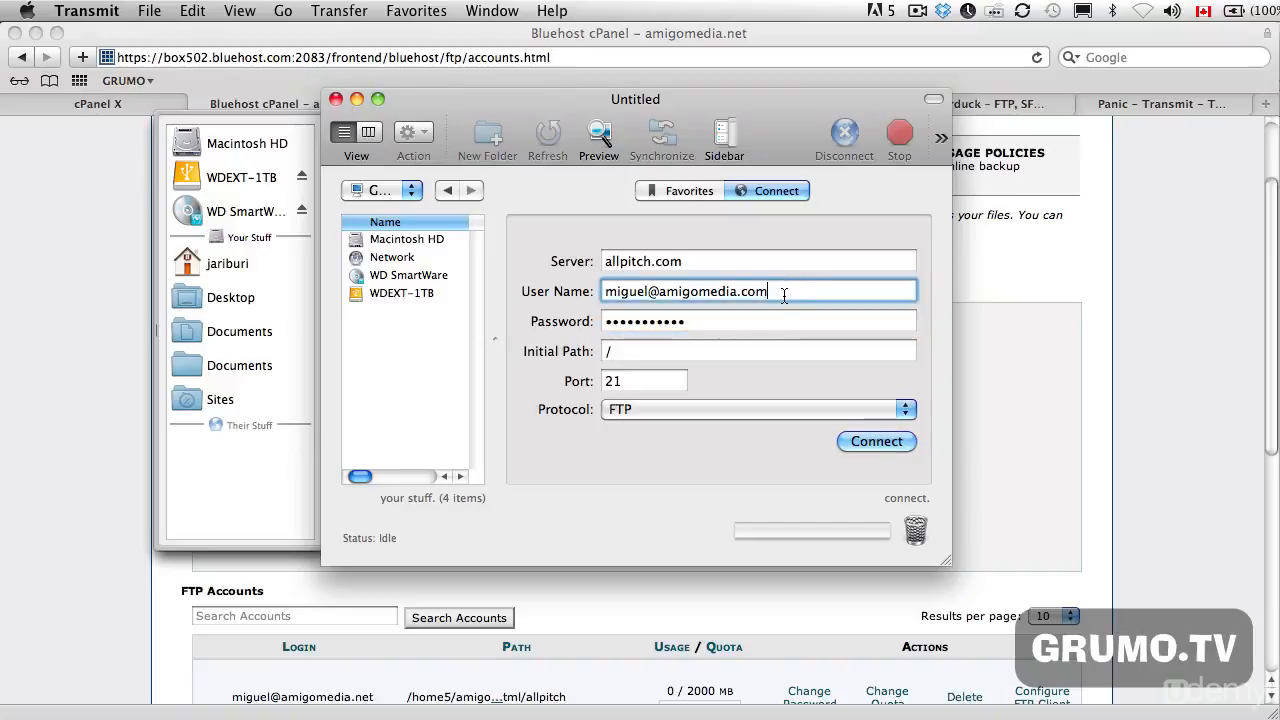
key("BackSpace")
key("BackSpace")
key("BackSpace")
type("net")
left_click(688, 322)
type("••••••")
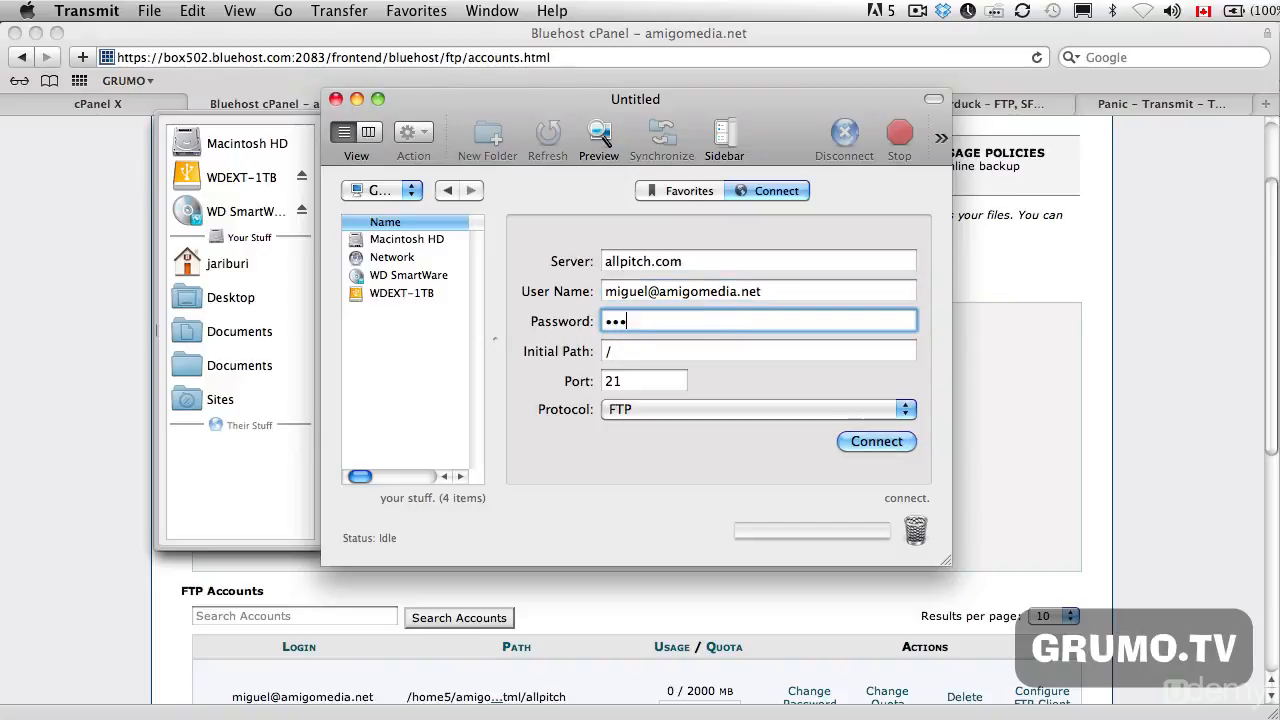
- Connect to the allpitch.com server over FTP on port 21 and look through the files in its root folder
left_click(628, 385)
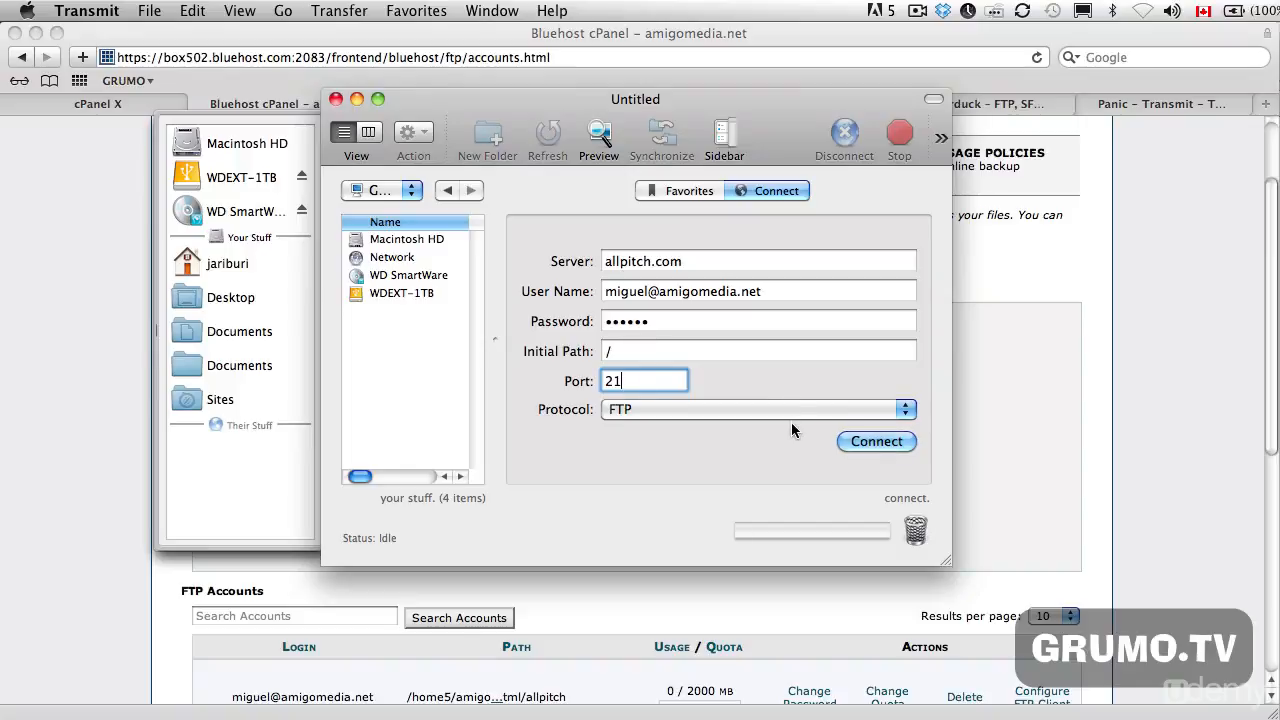
left_click(878, 446)
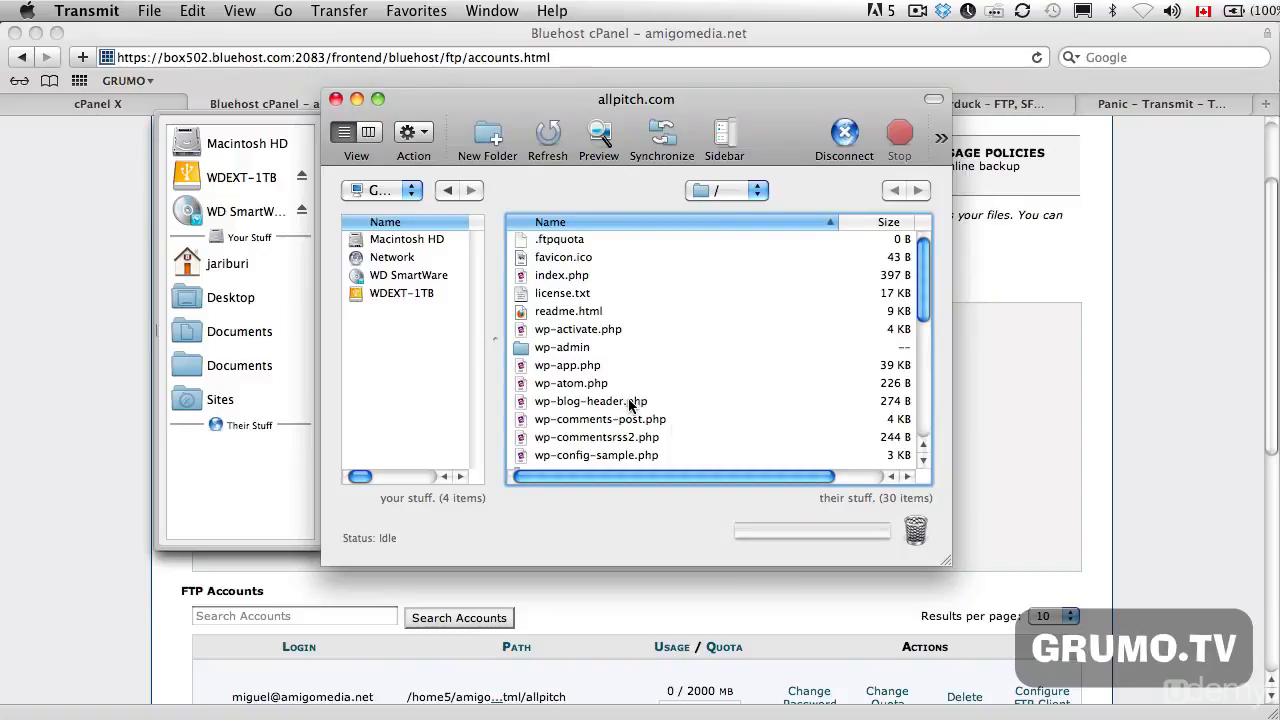
scroll(669, 317, "down", 5)
scroll(669, 324, "down", 3)
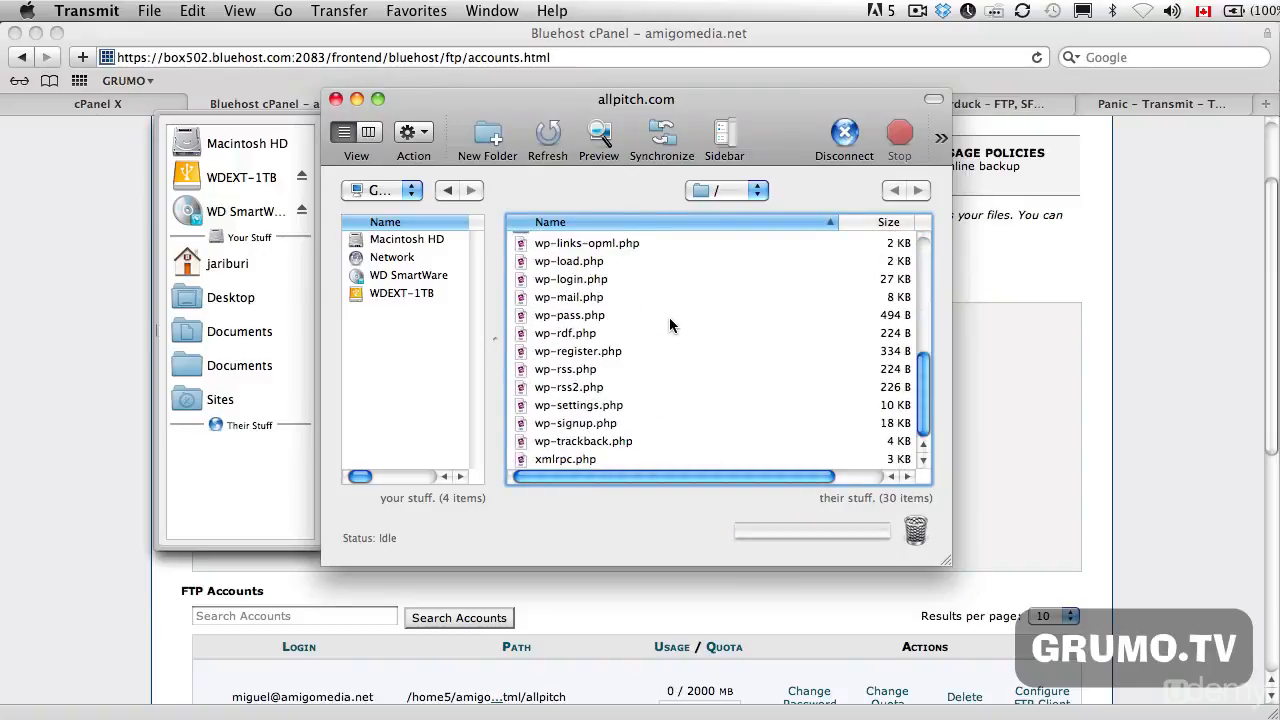
scroll(670, 320, "up", 3)
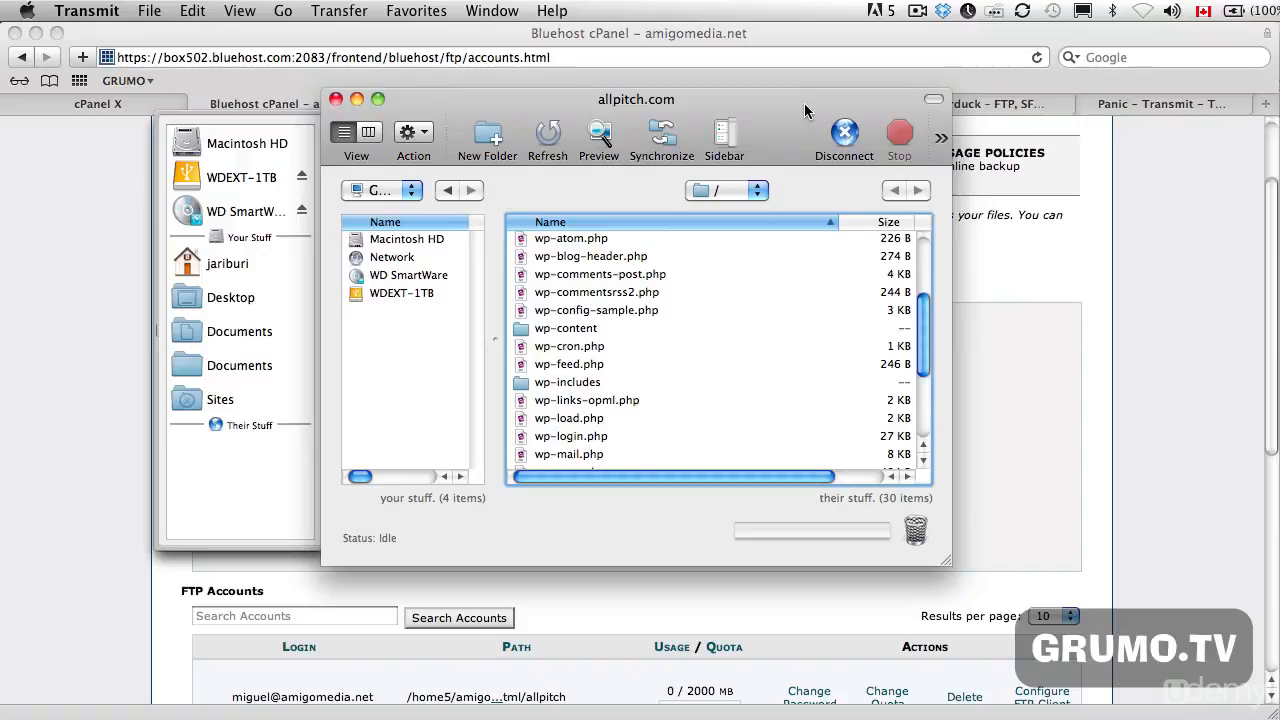
- Switch to Finder, move the wordpress folder window below the server's file list, and select all files inside the folder
key("super+Tab")
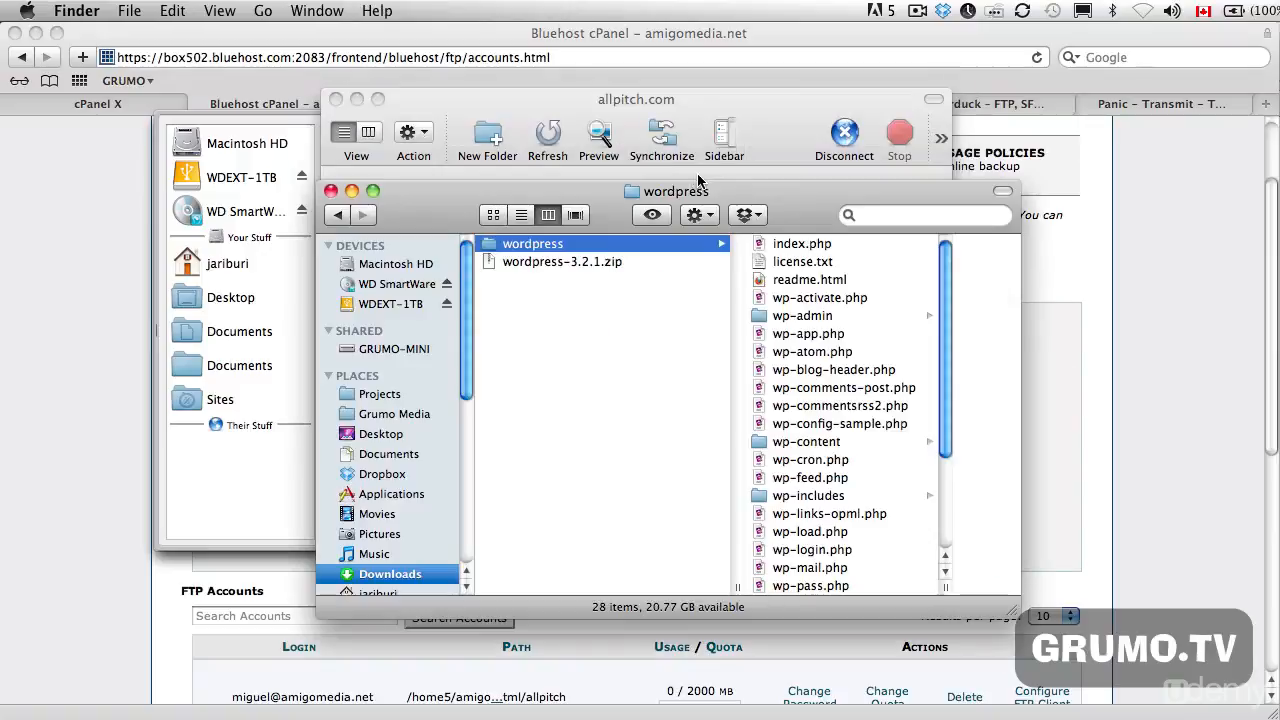
left_click_drag(800, 194, 829, 468)
left_click(857, 533)
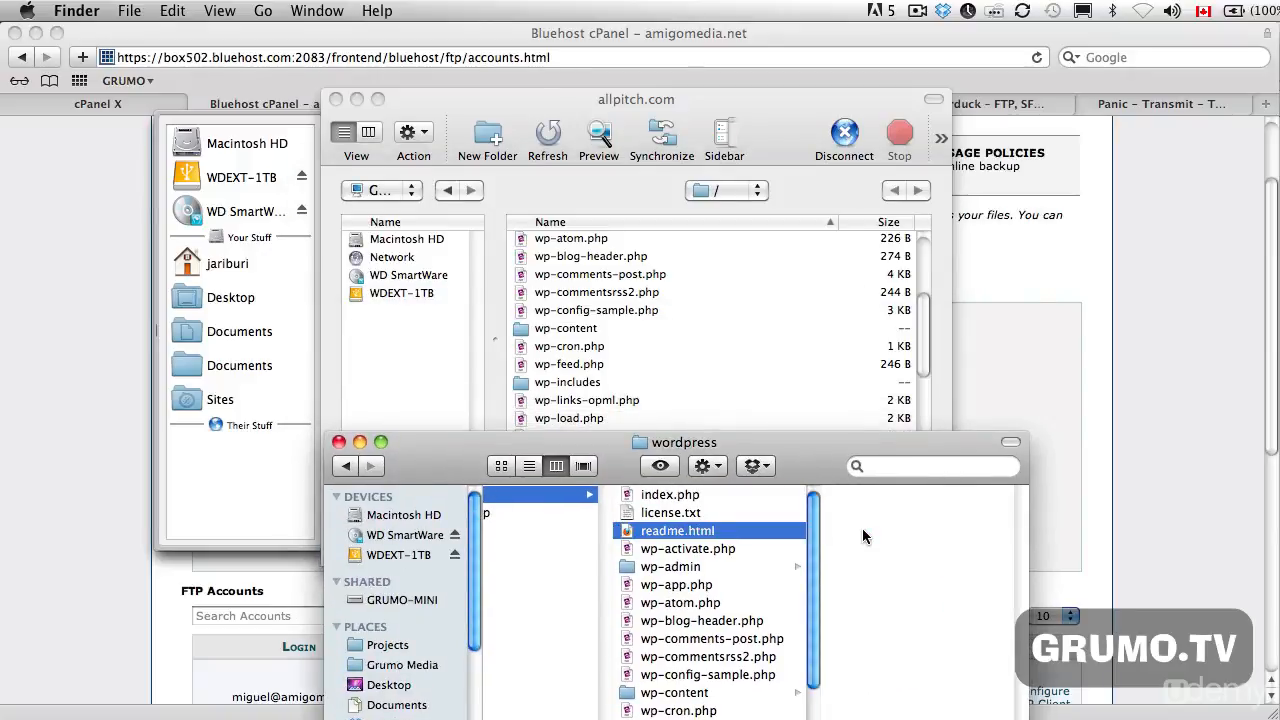
key("super+a")
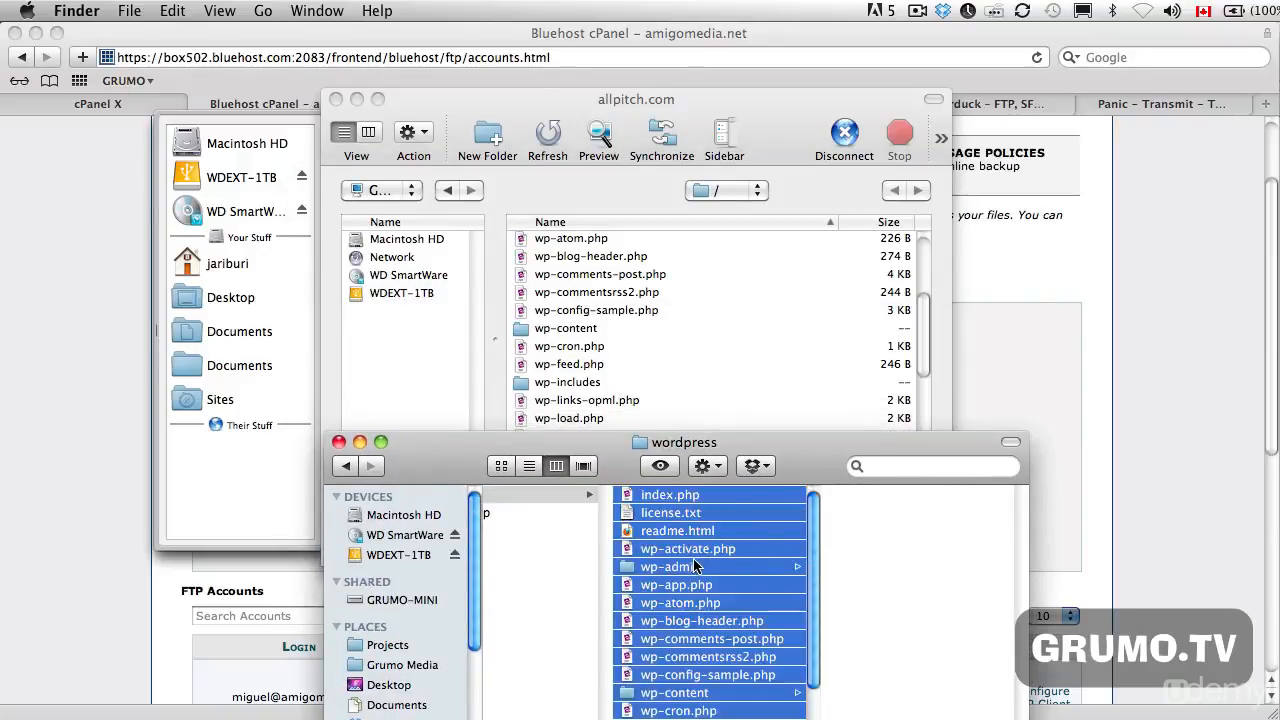
- Bring the wordpress folder window back in front of the Transmit window and move it slightly higher
left_click_drag(697, 568, 703, 635)
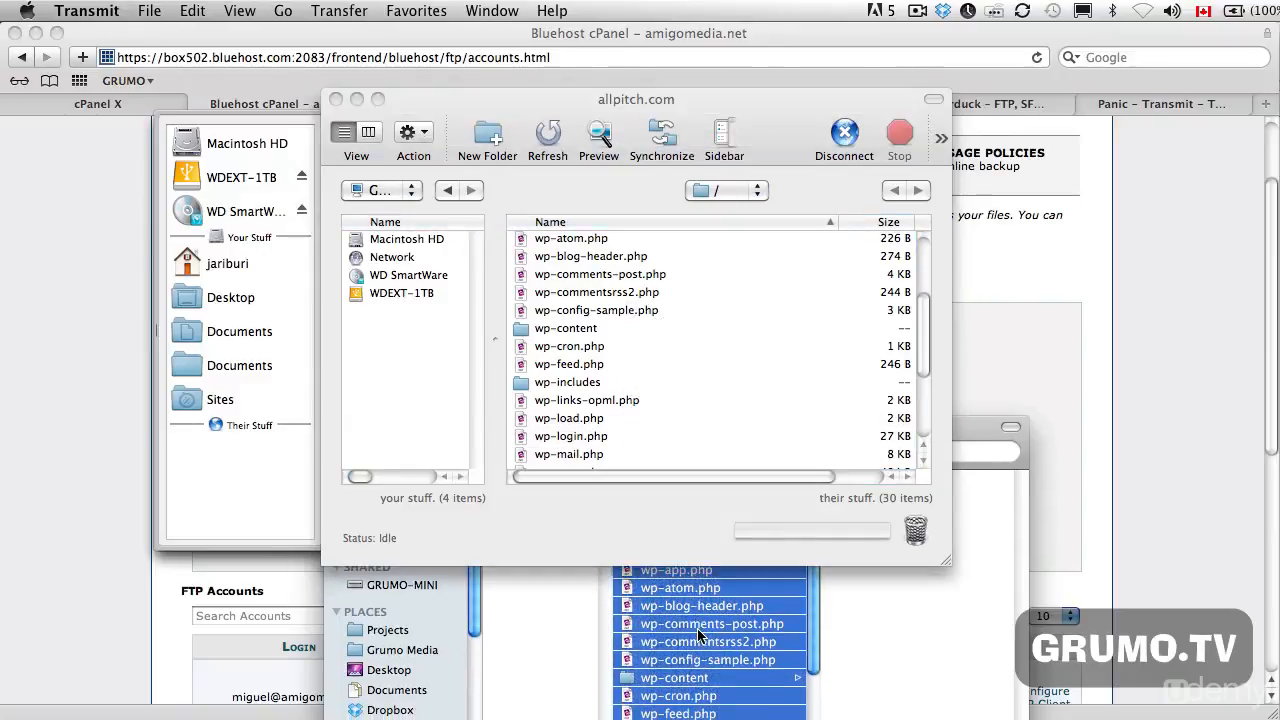
left_click(894, 602)
left_click_drag(812, 443, 817, 385)
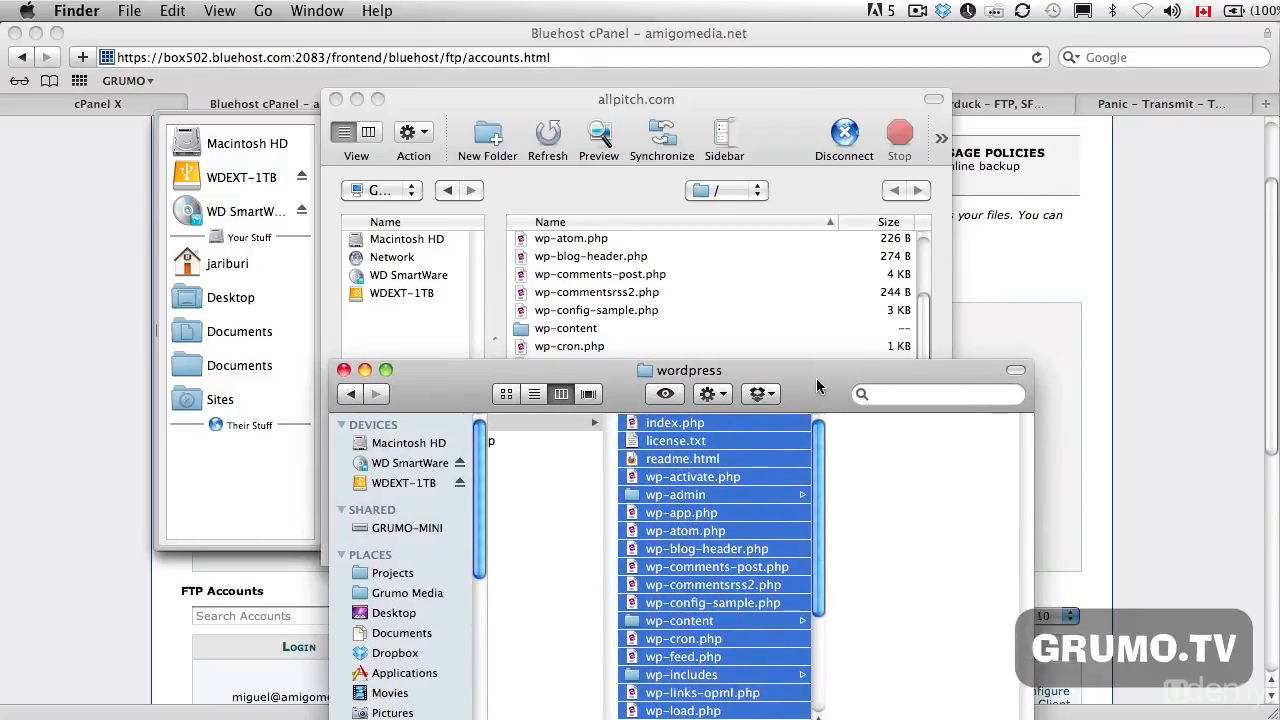